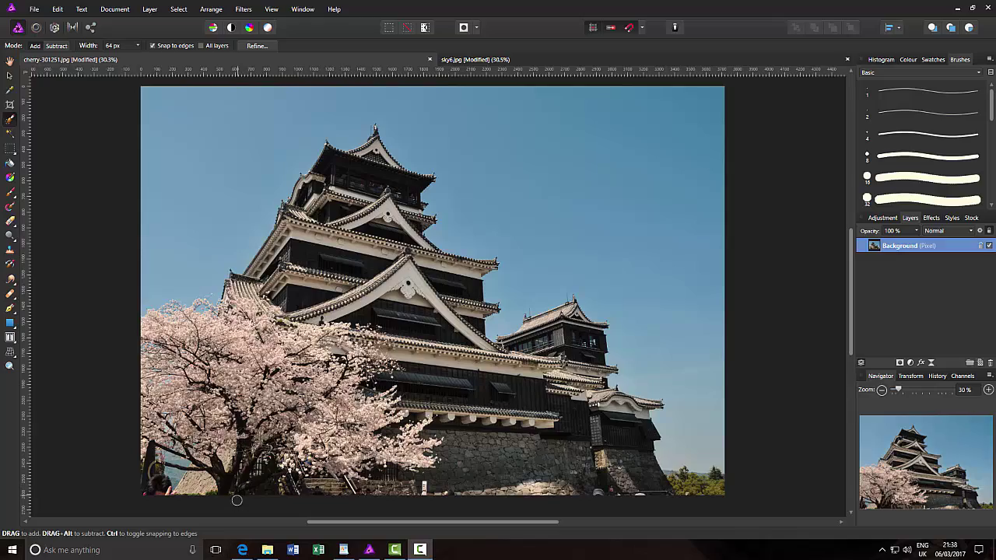
Step: Bring the Fans of Serif Software Facebook group post in Edge to the front
click(243, 551)
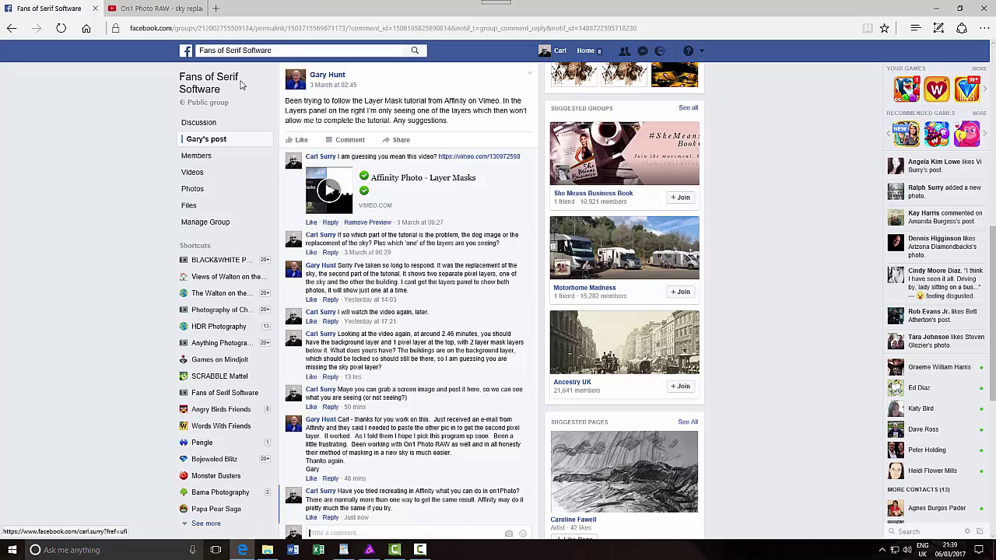
Step: Switch to the YouTube 'On1 Photo RAW - sky replacement' video
click(151, 9)
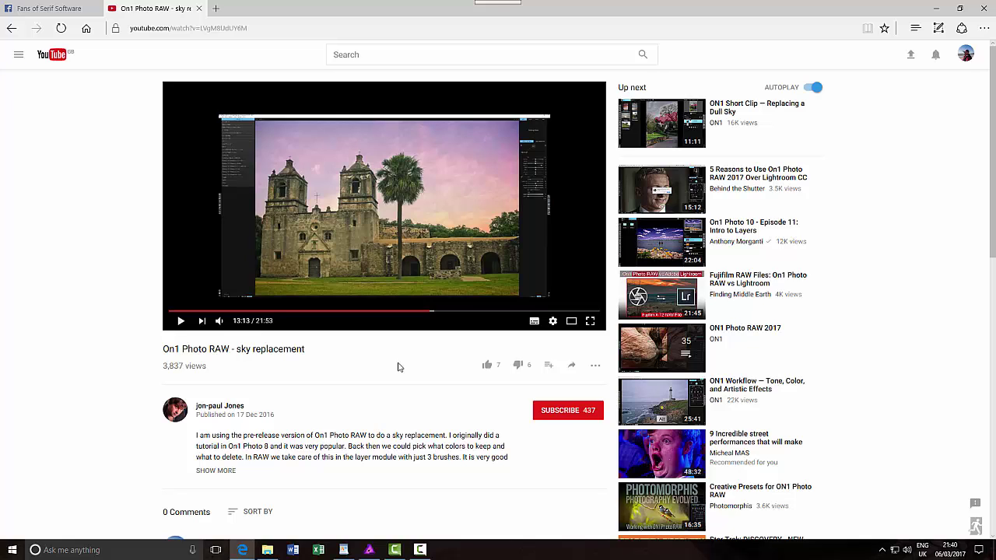
Step: Return to Affinity Photo with cherry-301251.jpg and sky6.jpg open
click(369, 550)
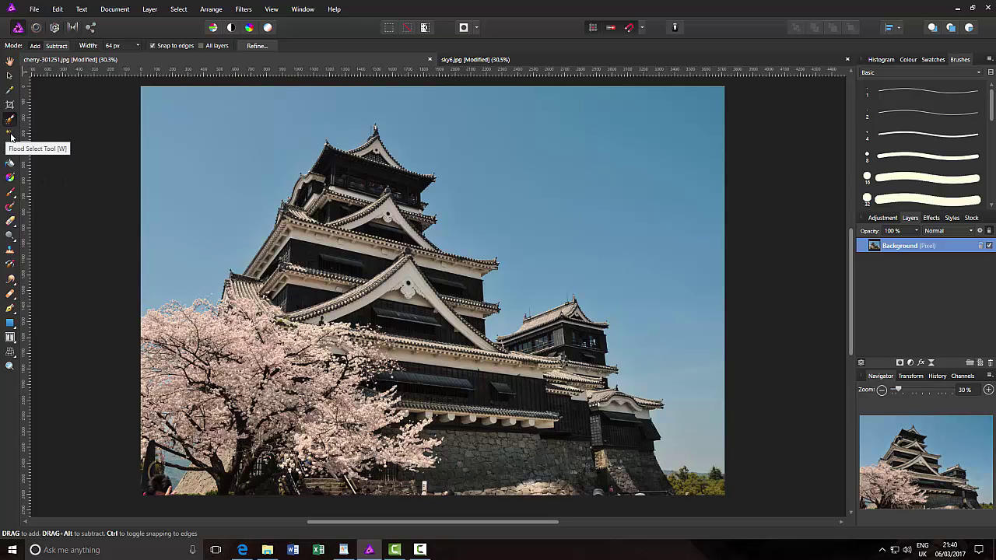
Step: Flood-select the sky above the castle, then add the remaining sky in Add mode
click(10, 137)
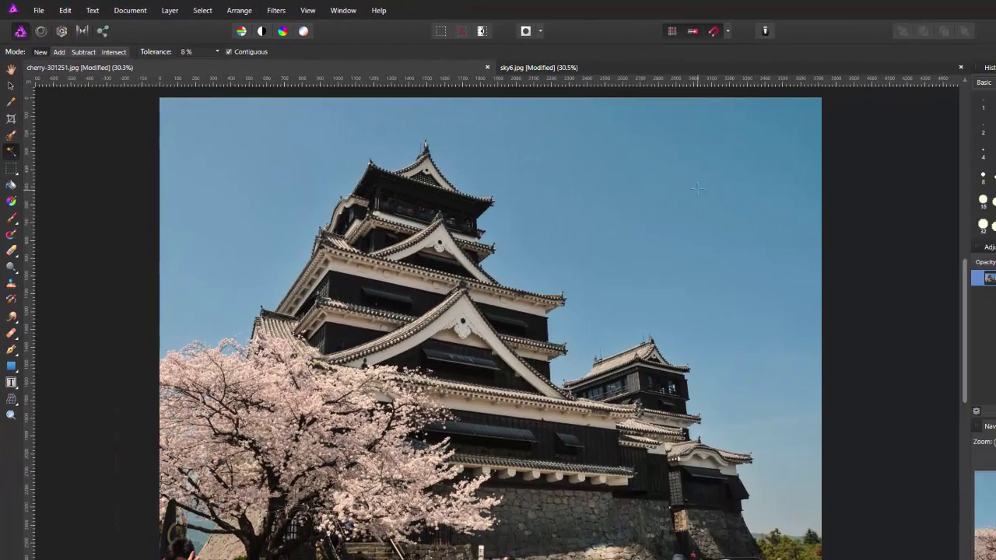
click(840, 227)
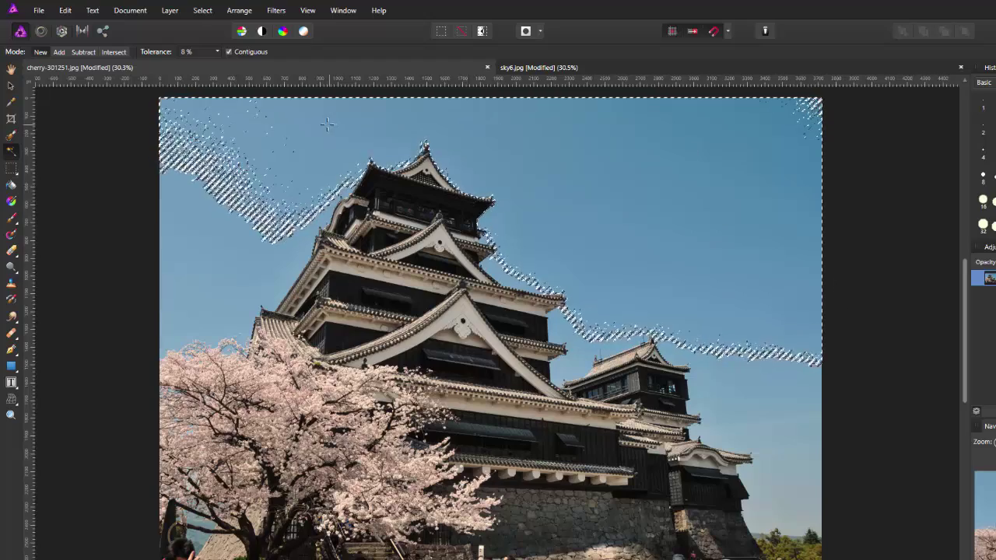
click(59, 52)
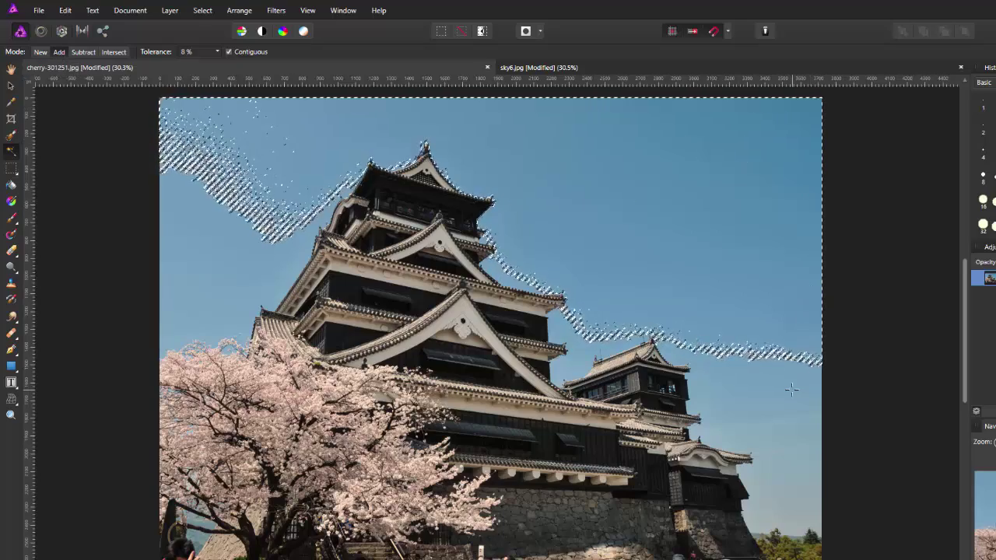
click(769, 513)
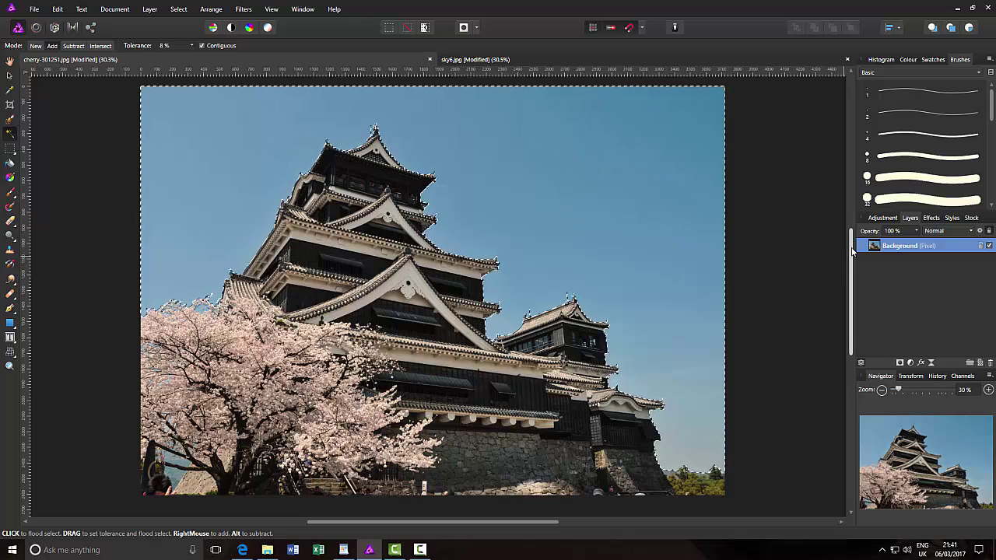
Step: Zoom the Navigator to about 96% over the top of the cherry tree's blossoms
drag(854, 253, 856, 268)
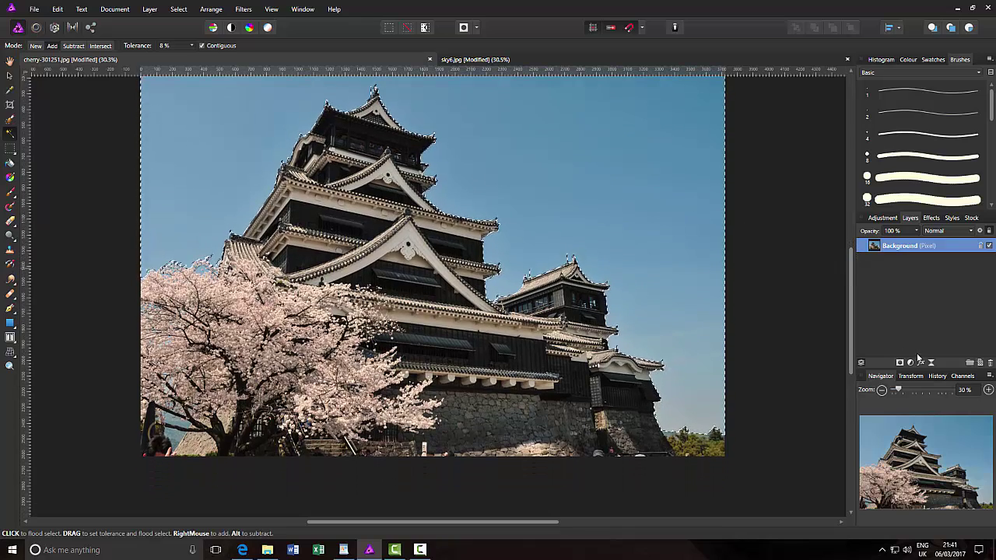
drag(901, 391, 922, 392)
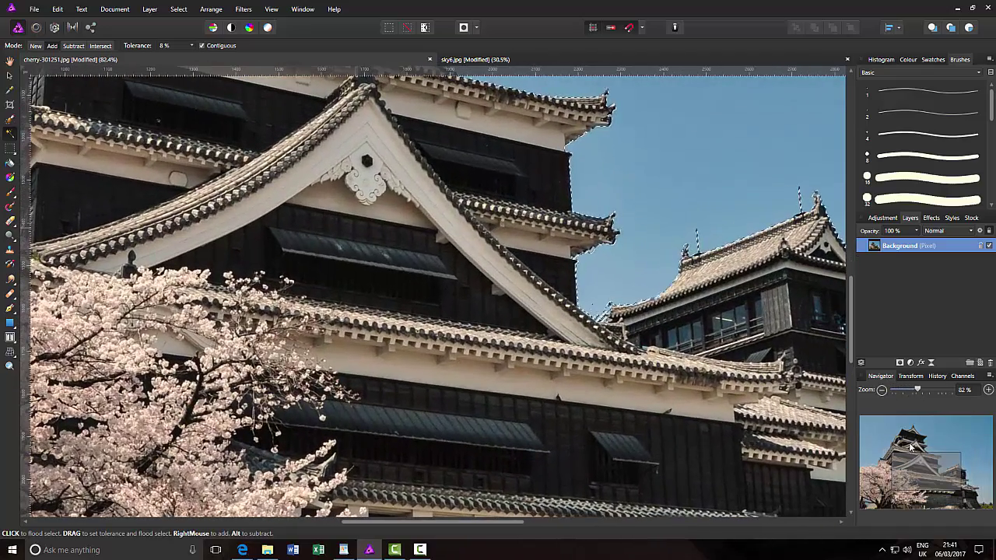
drag(934, 472, 907, 483)
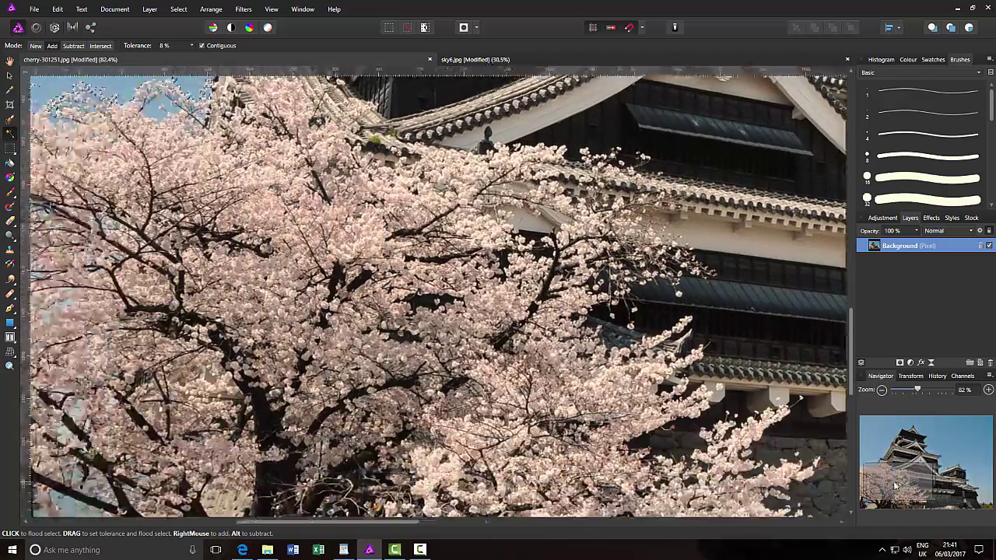
drag(893, 486, 889, 481)
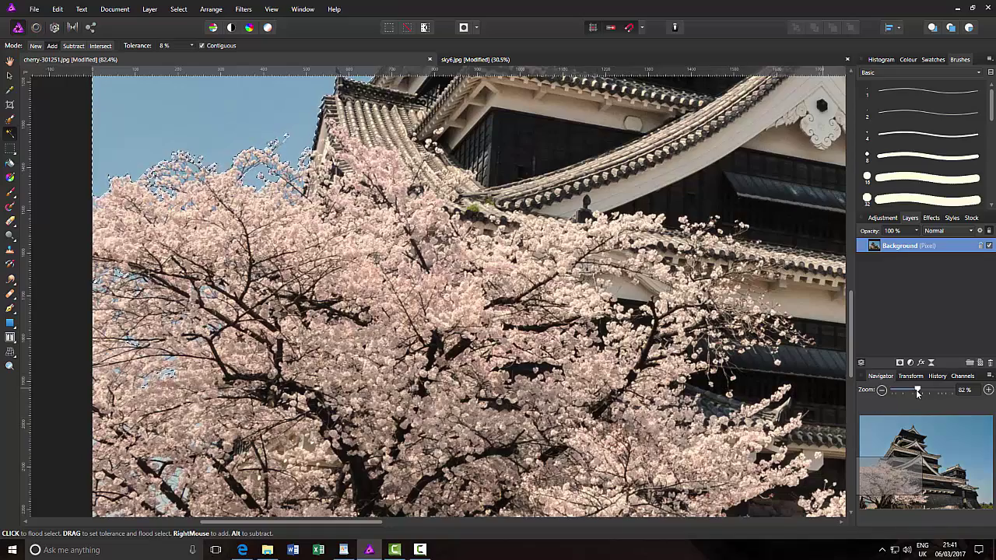
drag(918, 391, 927, 391)
drag(887, 477, 881, 478)
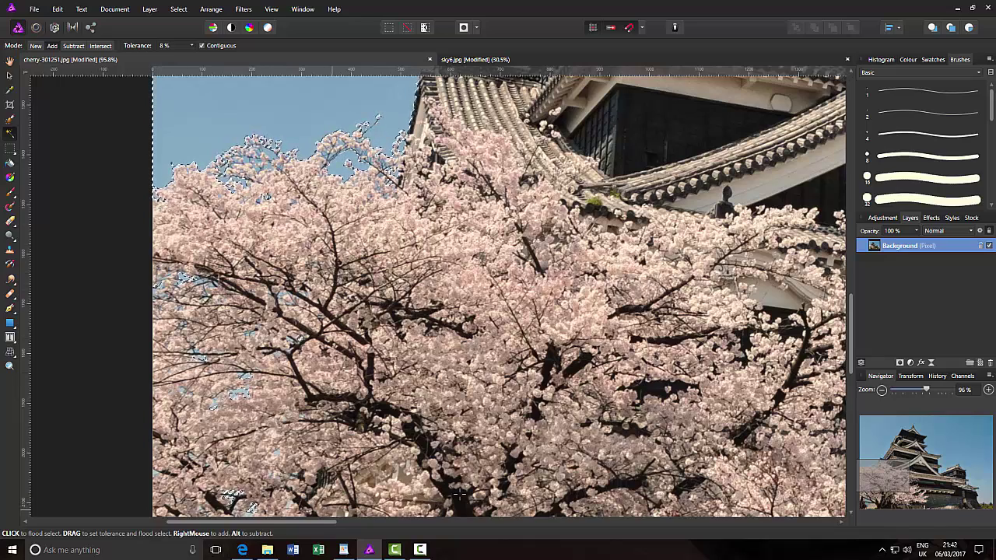
drag(852, 333, 852, 383)
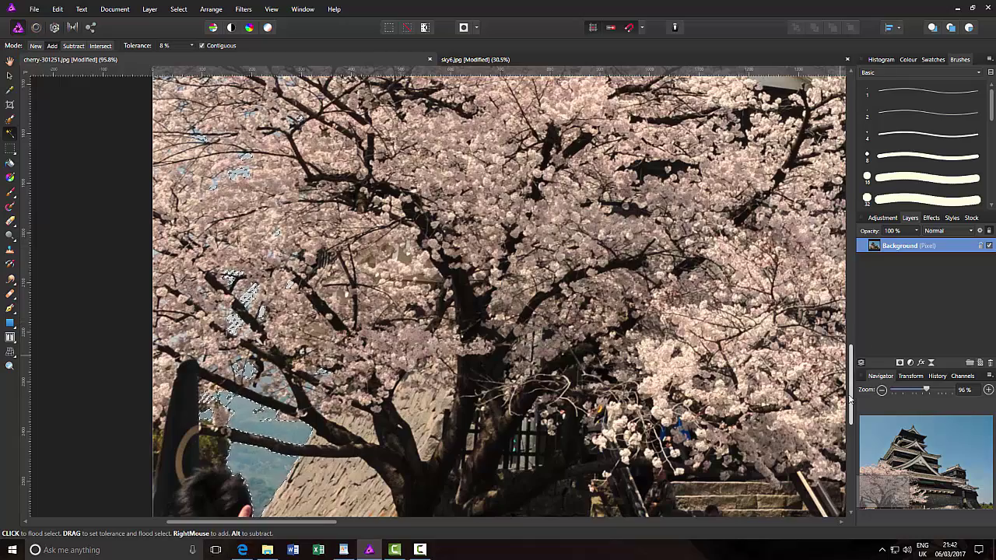
drag(852, 385, 846, 337)
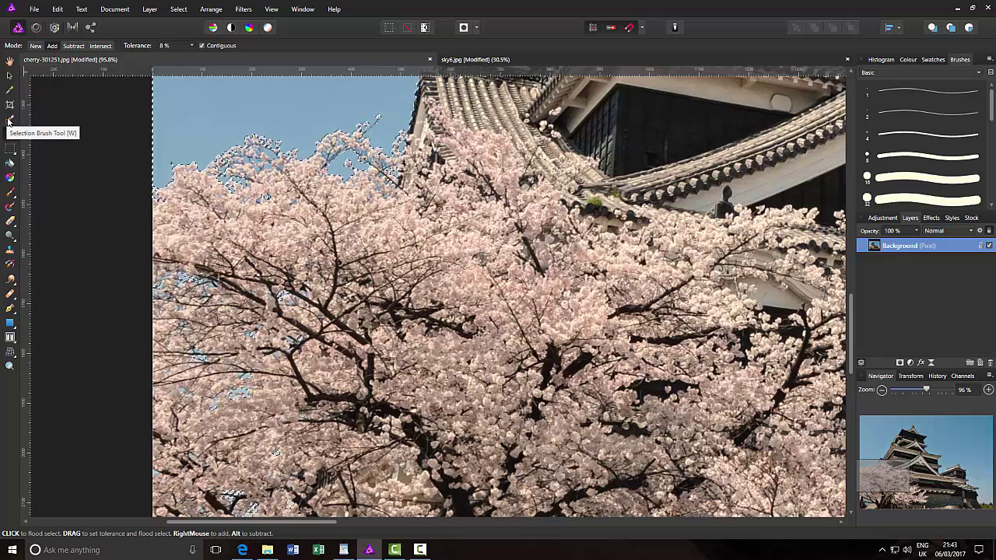
Step: With the Selection Brush Tool, view the castle's right wall and open Refine Selection
click(10, 120)
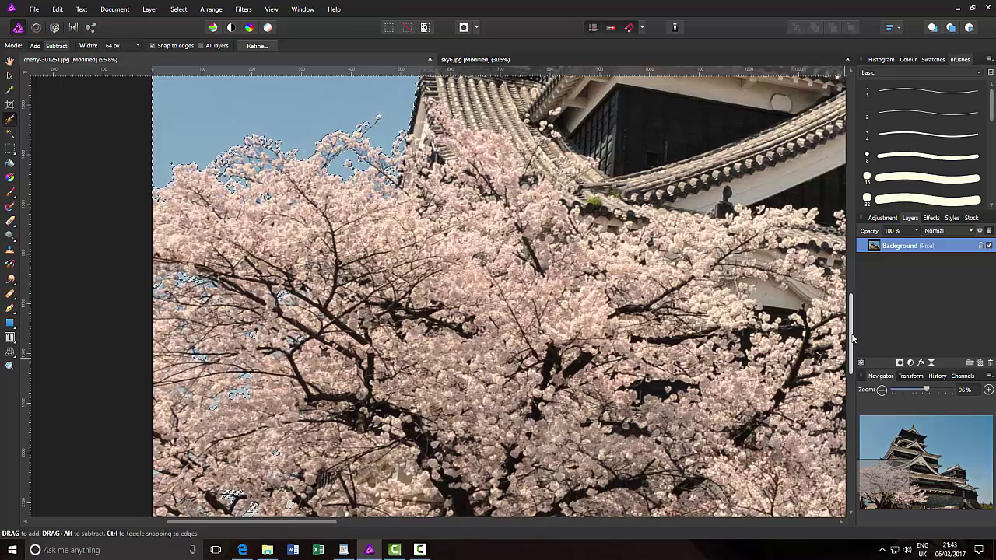
drag(875, 482, 972, 498)
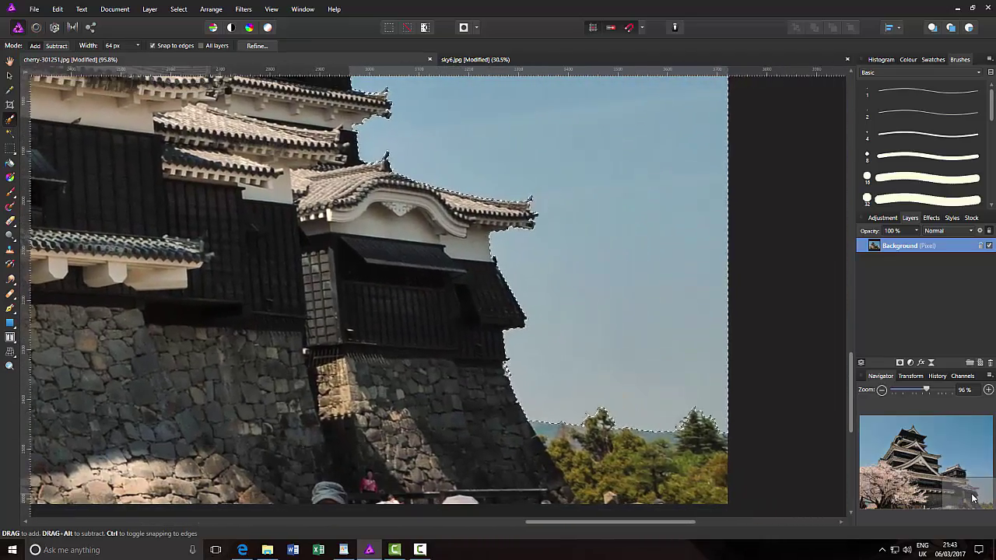
click(252, 45)
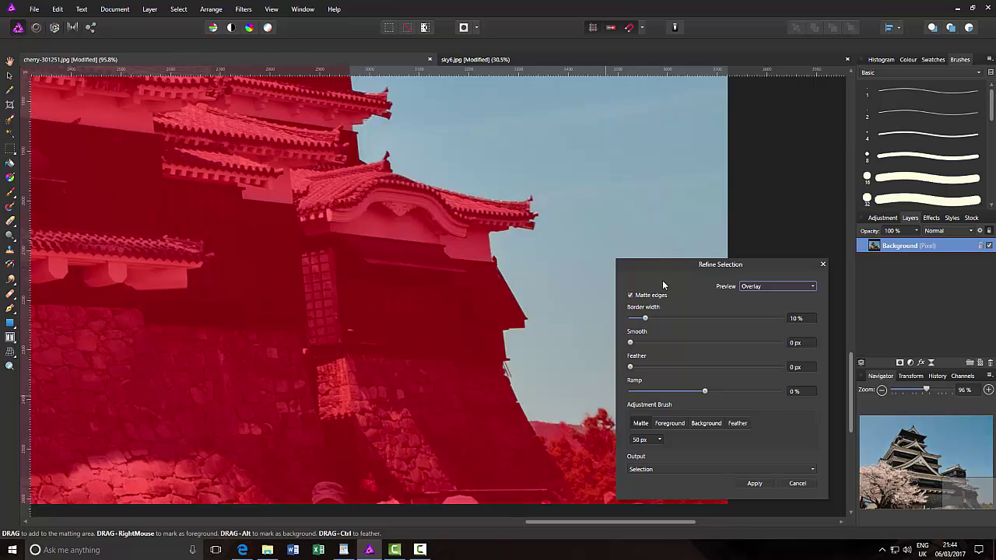
Step: Move the Refine Selection dialog aside and preview the selection on Black matte
drag(647, 263, 766, 234)
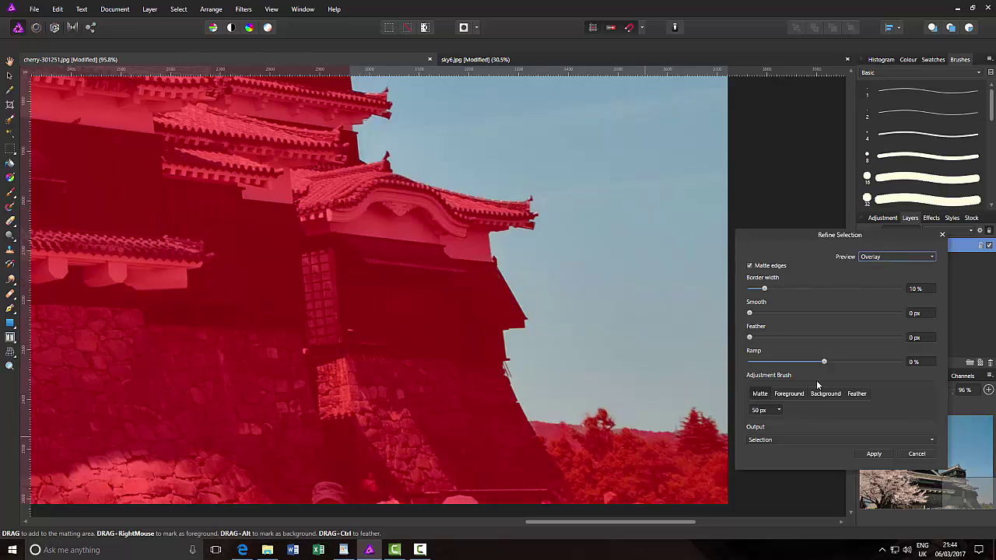
click(933, 257)
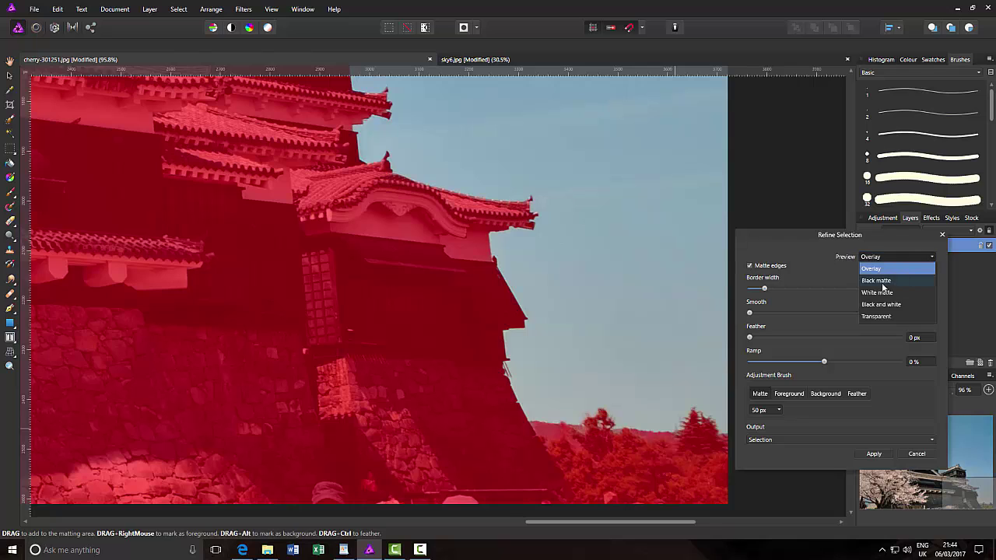
click(880, 279)
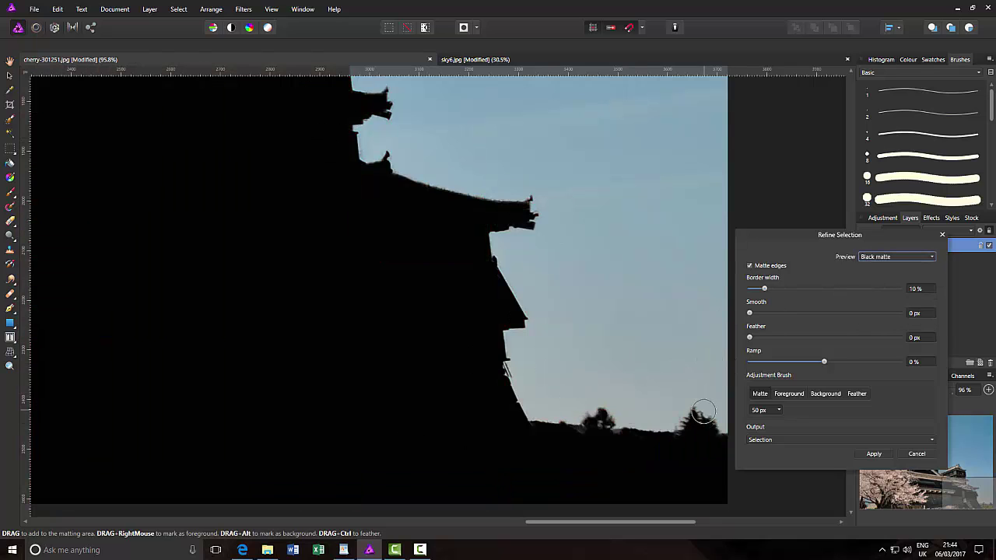
Step: Matte-brush the cutout edge along the treeline, lower wall, eave tip and roof edge
mouse_move(719, 431)
mouse_down()
mouse_move(648, 431)
mouse_move(603, 416)
mouse_move(524, 424)
mouse_move(497, 367)
mouse_move(497, 334)
mouse_move(440, 413)
mouse_up()
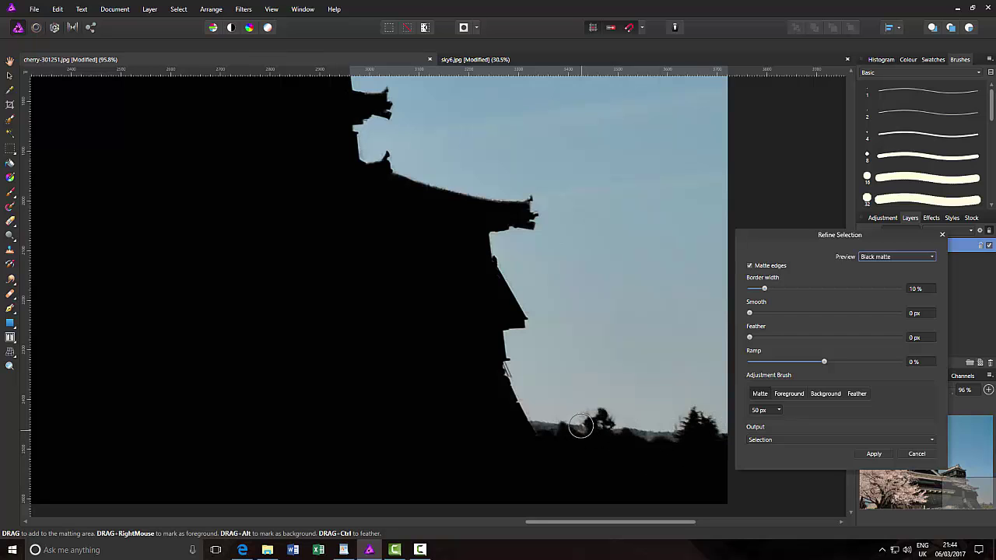
mouse_move(496, 329)
mouse_down()
mouse_move(520, 331)
mouse_move(522, 310)
mouse_move(484, 253)
mouse_move(491, 232)
mouse_move(534, 225)
mouse_move(526, 207)
mouse_move(476, 205)
mouse_move(379, 159)
mouse_up()
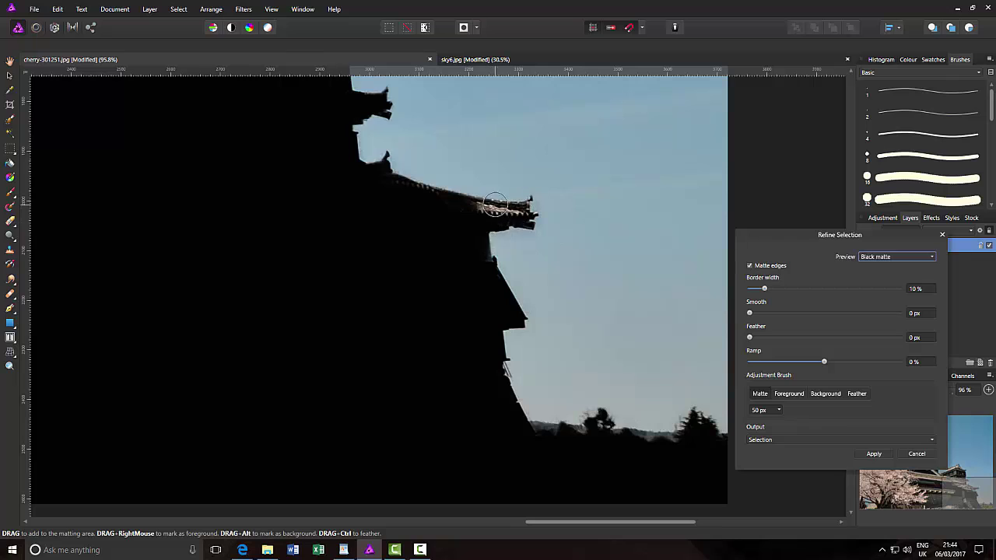
drag(527, 241, 525, 236)
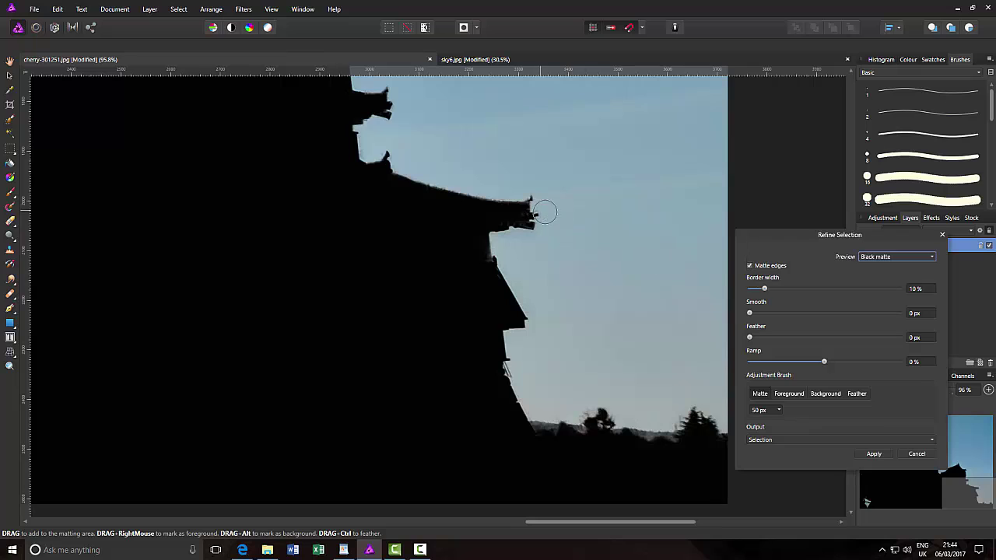
mouse_move(545, 210)
mouse_down()
mouse_move(516, 192)
mouse_move(408, 172)
mouse_move(410, 152)
mouse_move(398, 149)
mouse_move(389, 160)
mouse_move(367, 151)
mouse_move(361, 125)
mouse_move(401, 117)
mouse_move(399, 84)
mouse_up()
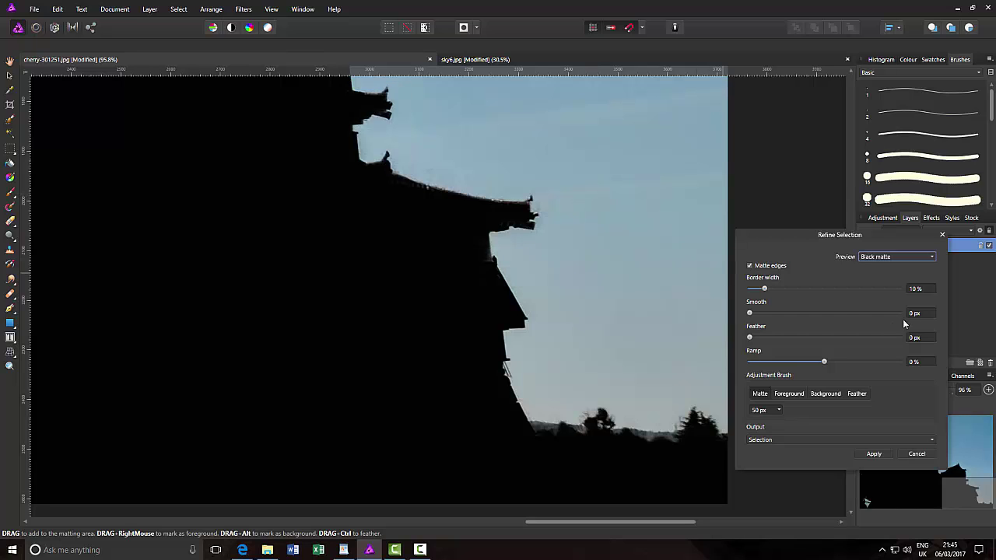
Step: Matte-brush the castle's right side, upper eave, roof spike tip and eave wall edges
drag(790, 230, 784, 165)
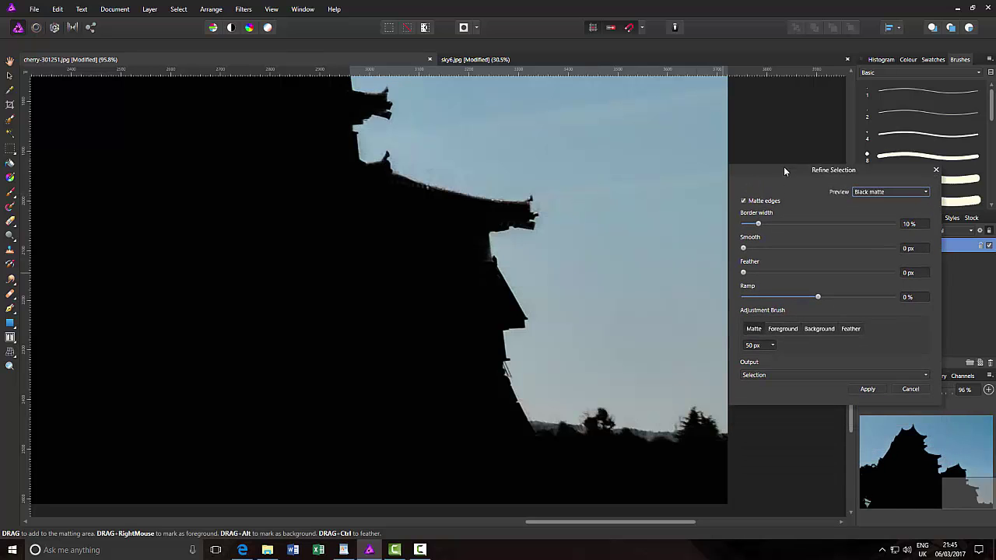
drag(966, 497, 959, 476)
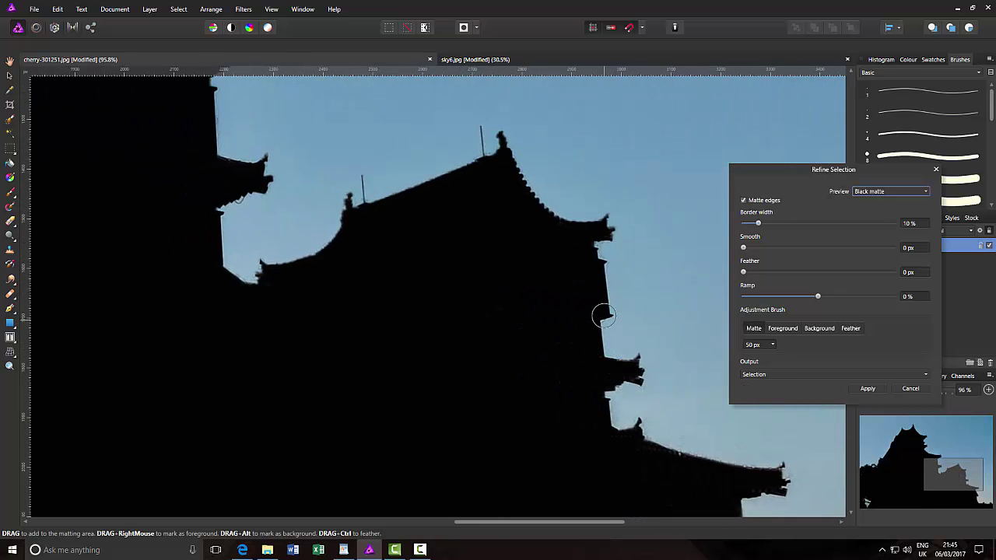
mouse_move(606, 309)
mouse_down()
mouse_move(601, 239)
mouse_move(615, 238)
mouse_move(611, 195)
mouse_up()
mouse_move(590, 211)
mouse_down()
mouse_move(541, 196)
mouse_move(506, 134)
mouse_up()
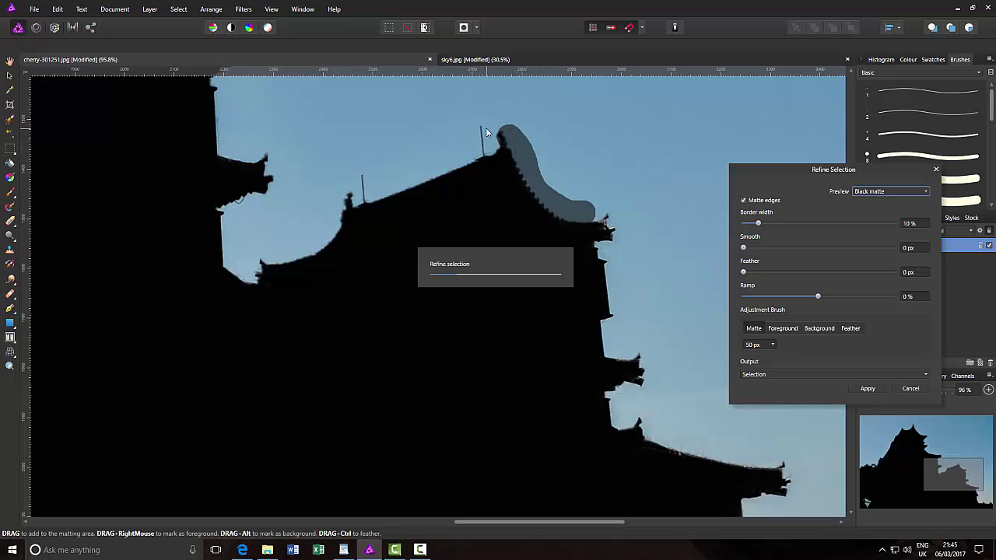
mouse_move(482, 126)
mouse_down()
mouse_move(481, 155)
mouse_move(458, 155)
mouse_move(362, 199)
mouse_move(359, 175)
mouse_move(355, 200)
mouse_move(328, 206)
mouse_move(334, 221)
mouse_move(323, 242)
mouse_move(263, 258)
mouse_move(248, 278)
mouse_move(225, 259)
mouse_move(222, 206)
mouse_move(268, 193)
mouse_move(266, 158)
mouse_up()
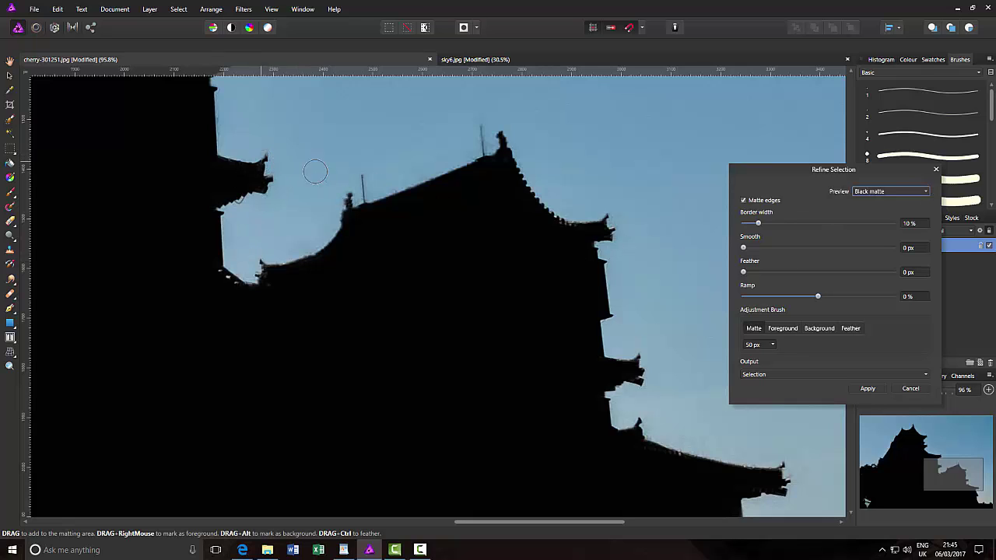
mouse_move(262, 161)
mouse_down()
mouse_move(224, 150)
mouse_move(222, 112)
mouse_up()
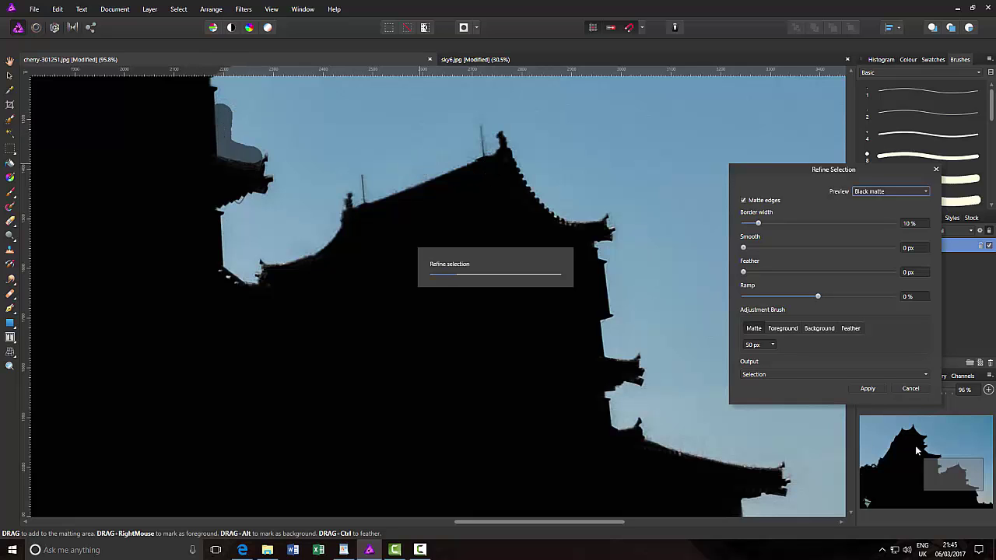
drag(950, 471, 931, 454)
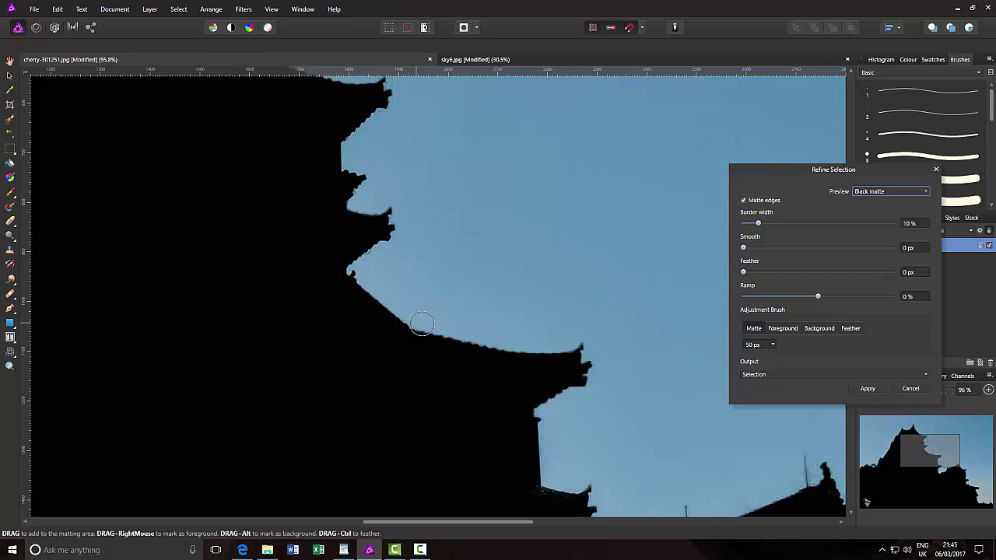
Step: Matte-brush the upper-left roof edges, right roof tip and rooftop finial against the sky
mouse_move(401, 306)
mouse_down()
mouse_move(354, 266)
mouse_move(375, 252)
mouse_move(388, 211)
mouse_move(354, 194)
mouse_up()
mouse_move(365, 181)
mouse_down()
mouse_move(349, 139)
mouse_move(393, 104)
mouse_up()
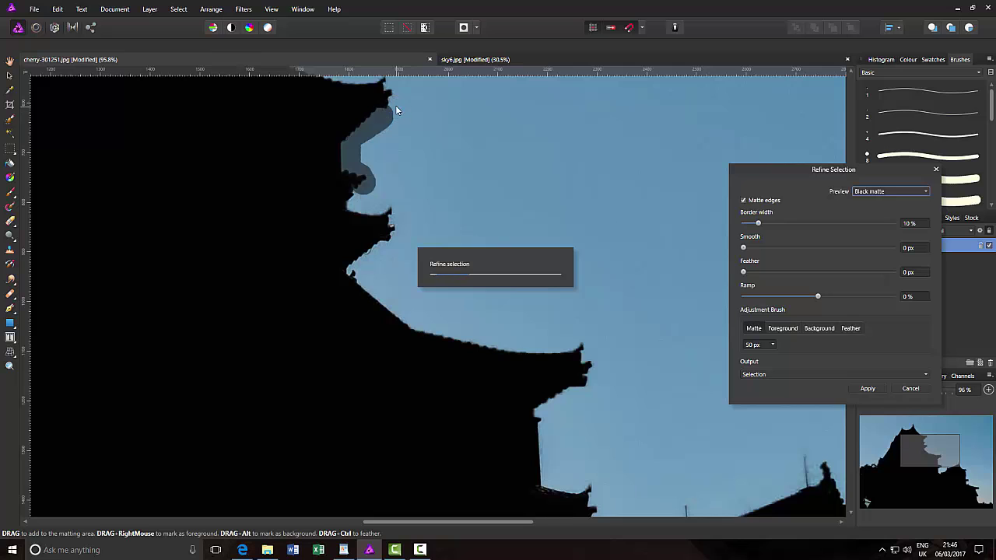
drag(937, 454, 919, 437)
mouse_move(546, 365)
mouse_down()
mouse_move(538, 341)
mouse_move(487, 338)
mouse_move(449, 319)
mouse_move(407, 270)
mouse_move(362, 188)
mouse_move(325, 248)
mouse_up()
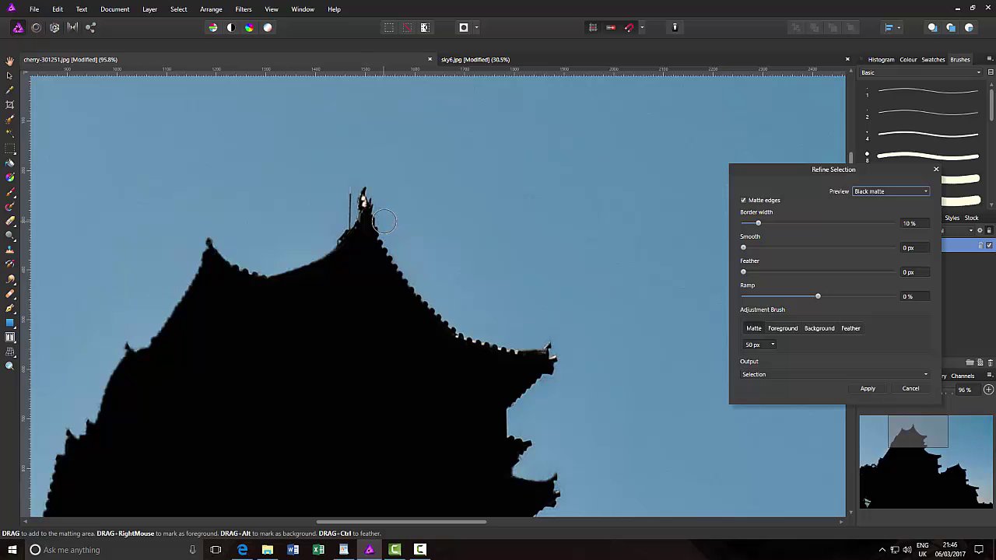
mouse_move(387, 226)
mouse_down()
mouse_move(369, 183)
mouse_move(352, 180)
mouse_move(332, 219)
mouse_up()
mouse_move(338, 232)
mouse_down()
mouse_move(272, 264)
mouse_move(235, 261)
mouse_move(203, 239)
mouse_move(187, 257)
mouse_move(197, 263)
mouse_up()
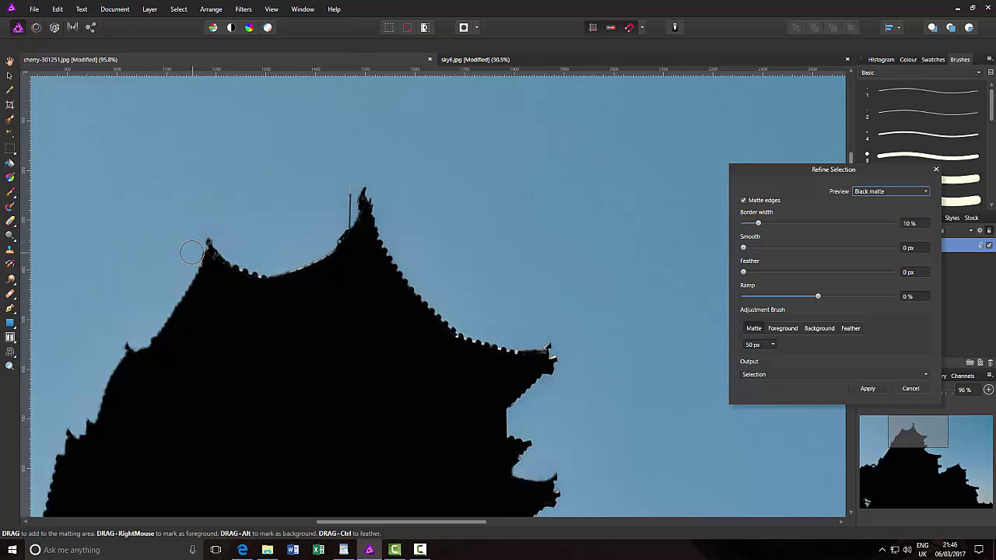
mouse_move(191, 253)
mouse_down()
mouse_move(152, 326)
mouse_move(113, 342)
mouse_move(101, 370)
mouse_move(117, 354)
mouse_up()
drag(920, 442, 878, 462)
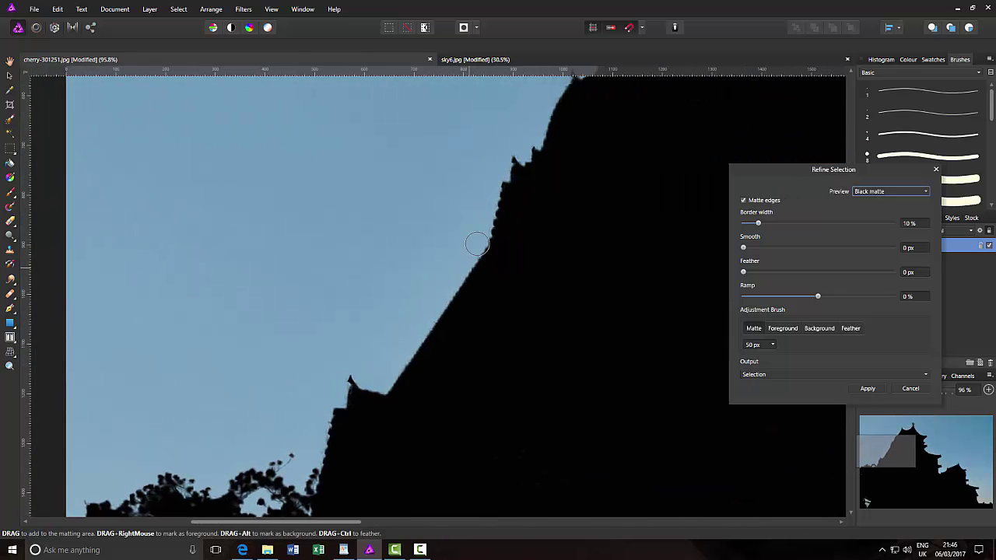
Step: Matte-brush down the steep castle wall, near the spire and at the lower roof tip
mouse_move(557, 97)
mouse_down()
mouse_move(509, 162)
mouse_move(479, 246)
mouse_move(378, 378)
mouse_up()
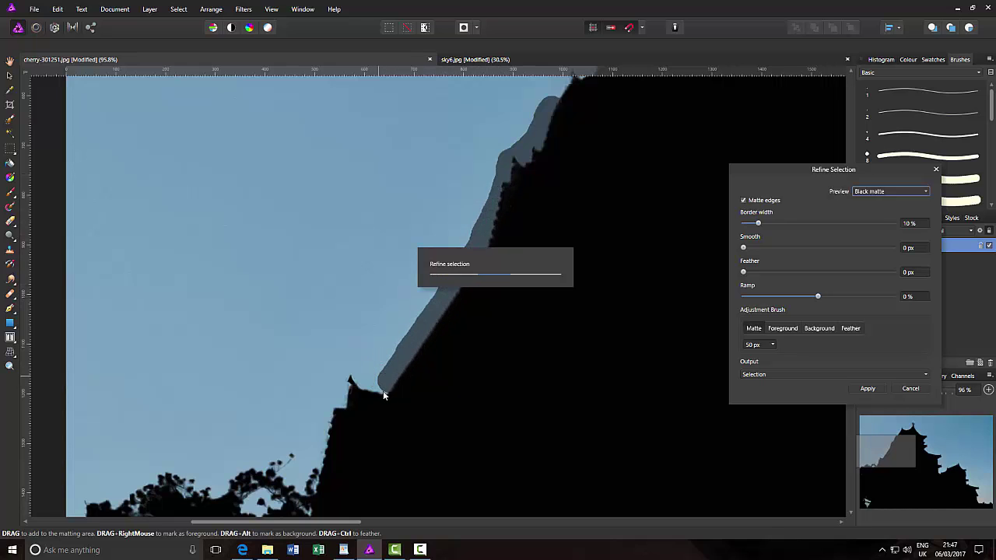
mouse_move(387, 386)
mouse_down()
mouse_move(355, 372)
mouse_move(329, 412)
mouse_move(306, 492)
mouse_up()
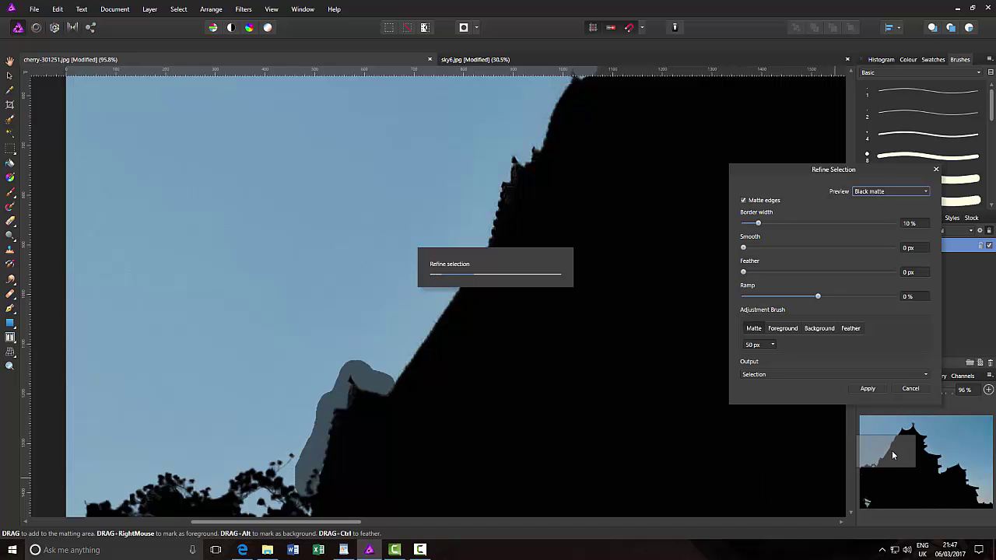
mouse_move(895, 451)
mouse_down()
mouse_move(857, 463)
mouse_move(877, 462)
mouse_up()
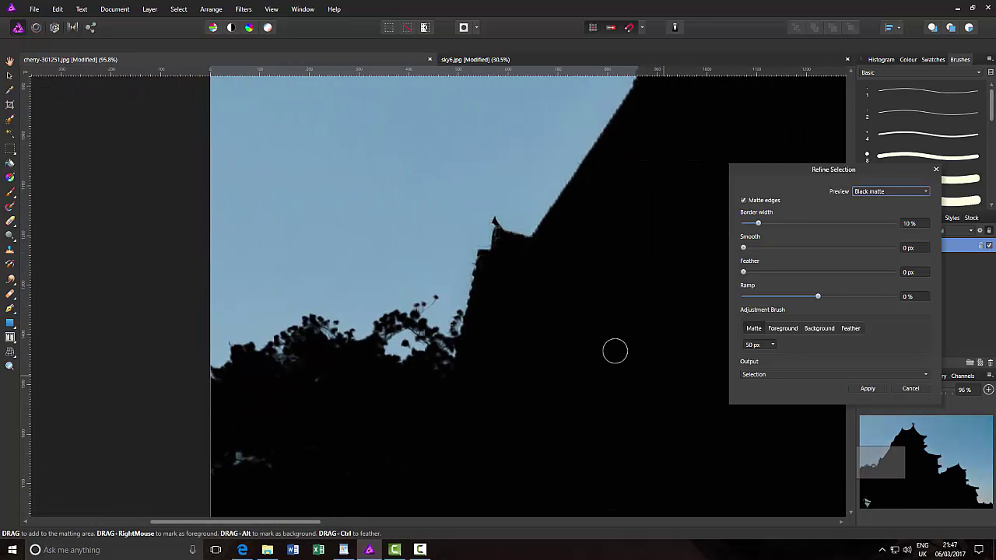
mouse_move(455, 311)
mouse_down()
mouse_move(453, 330)
mouse_move(428, 294)
mouse_move(421, 307)
mouse_up()
Step: Switch the preview to Overlay and refine the edge over the cherry branch tips
click(925, 193)
click(871, 239)
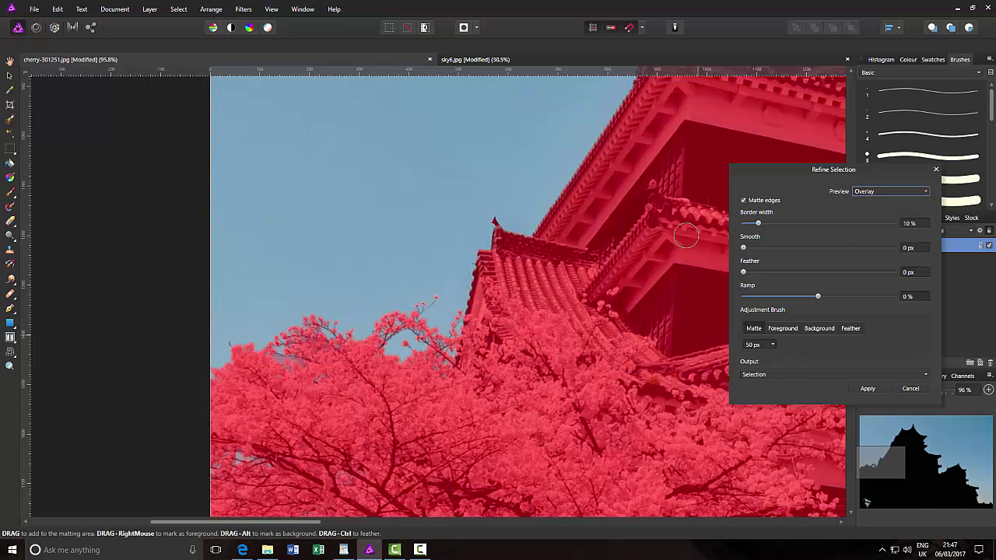
drag(441, 316, 428, 298)
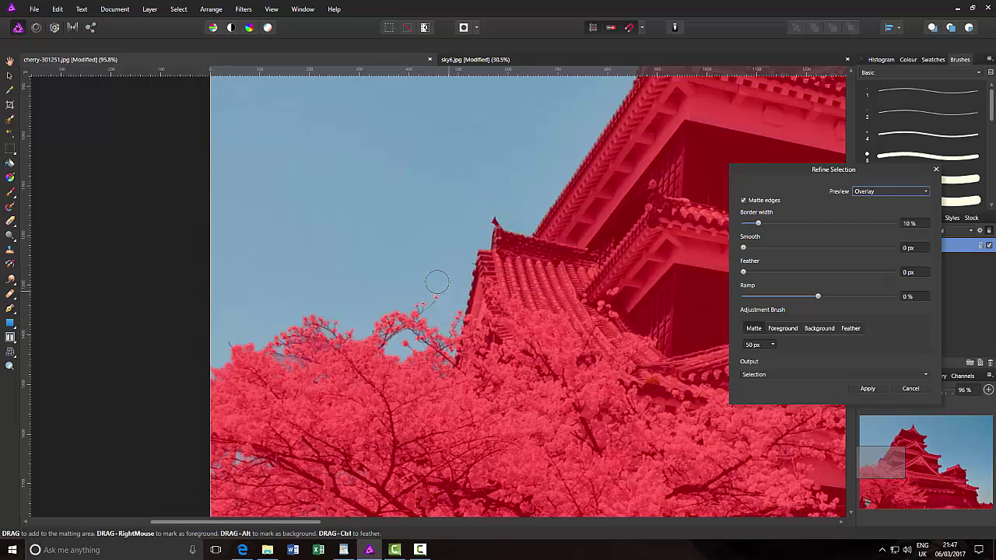
Step: Return to Black matte preview and refine the treetop edge leftward to the top-left leaves
click(926, 191)
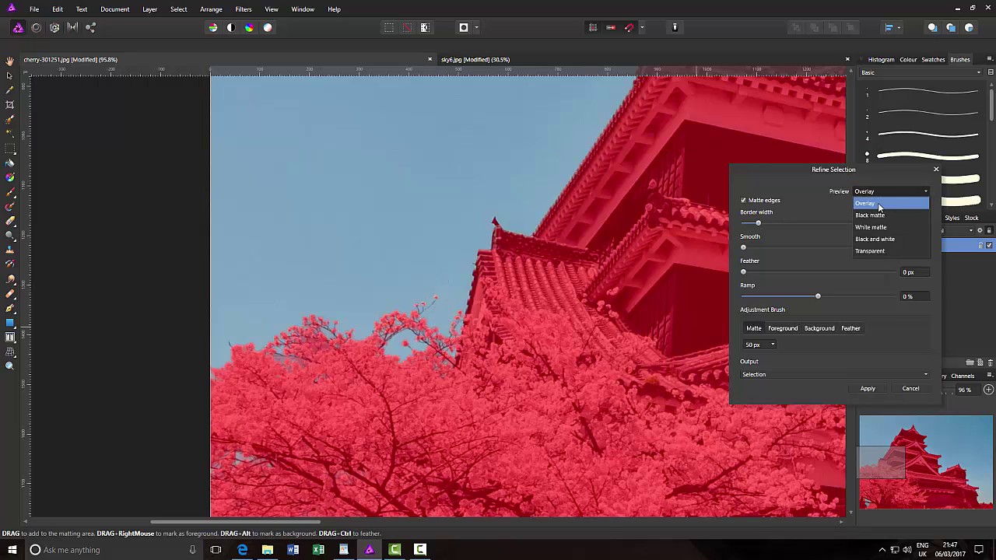
click(870, 216)
mouse_move(407, 337)
mouse_down()
mouse_move(366, 318)
mouse_move(335, 319)
mouse_up()
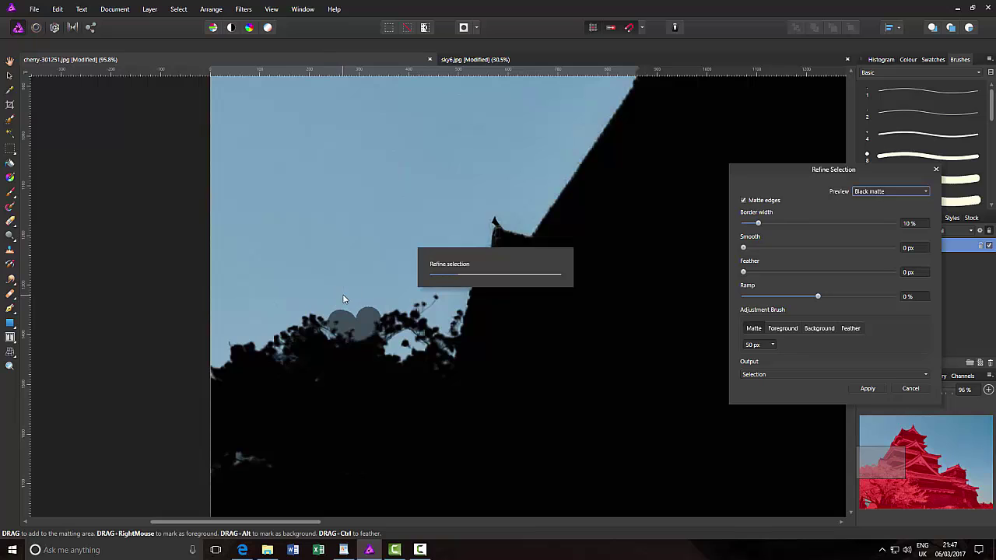
drag(326, 309, 281, 326)
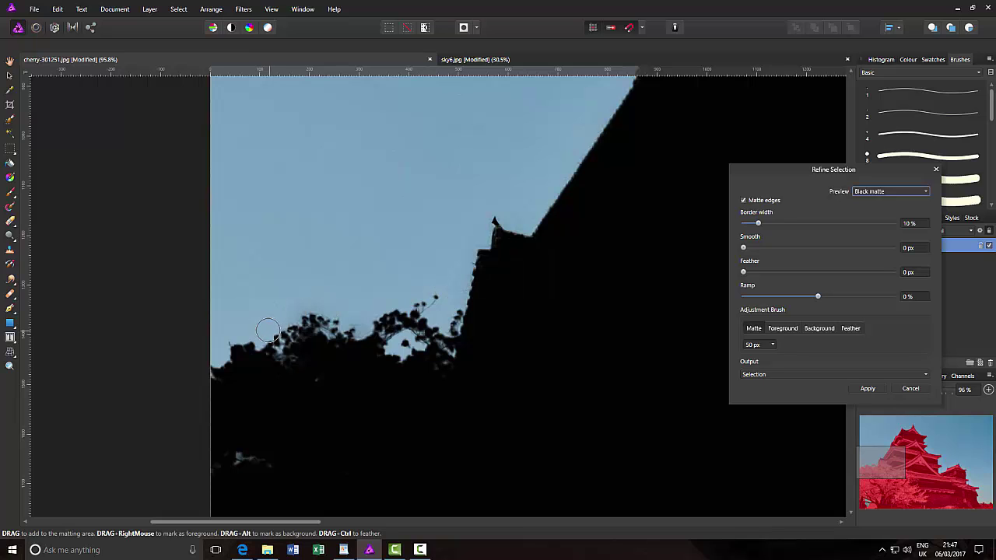
mouse_move(268, 331)
mouse_down()
mouse_move(228, 338)
mouse_move(197, 358)
mouse_up()
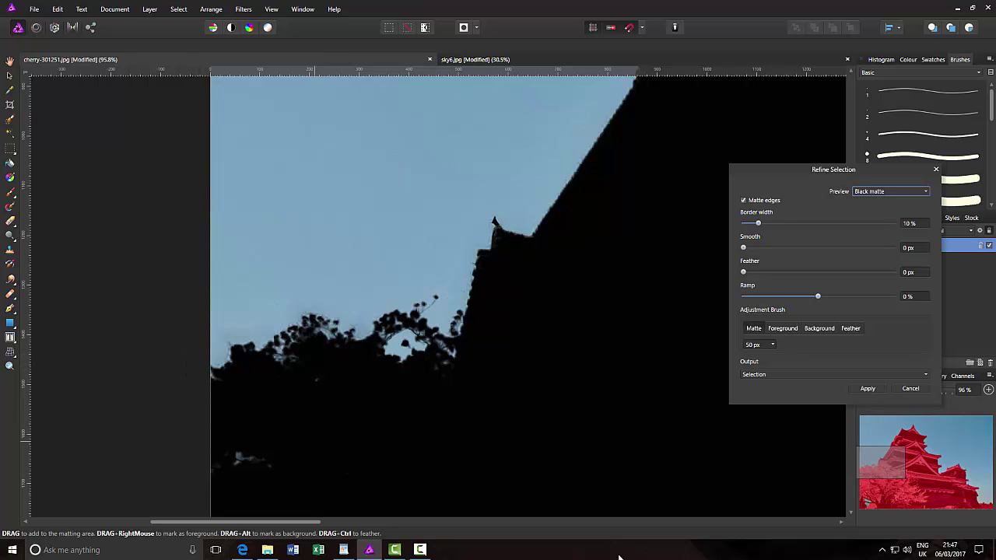
drag(880, 474, 878, 481)
drag(225, 204, 205, 213)
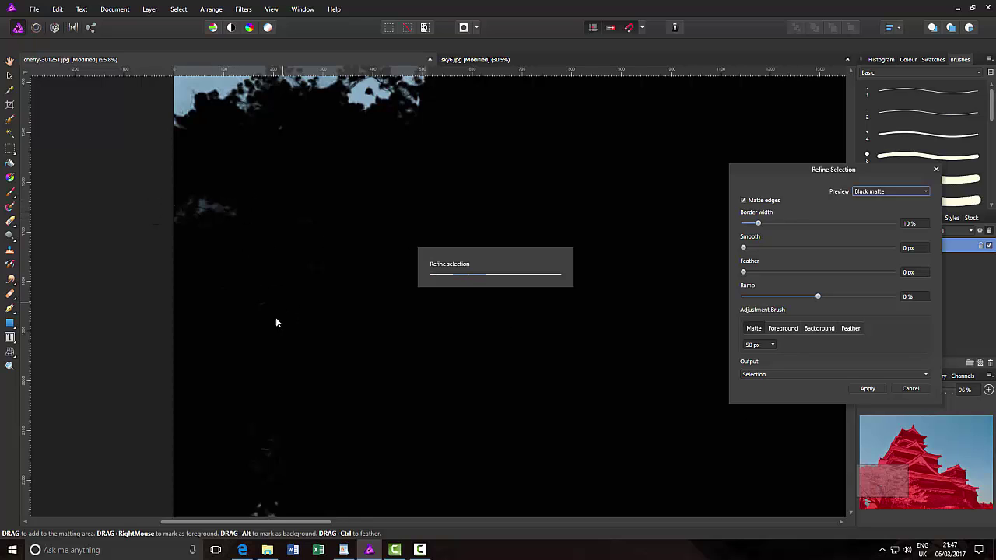
Step: Refine the matte over the dark tree area across the middle and lower parts
mouse_move(265, 441)
mouse_down()
mouse_move(263, 485)
mouse_move(253, 478)
mouse_move(274, 493)
mouse_move(269, 426)
mouse_move(253, 426)
mouse_move(252, 458)
mouse_move(312, 438)
mouse_move(289, 428)
mouse_up()
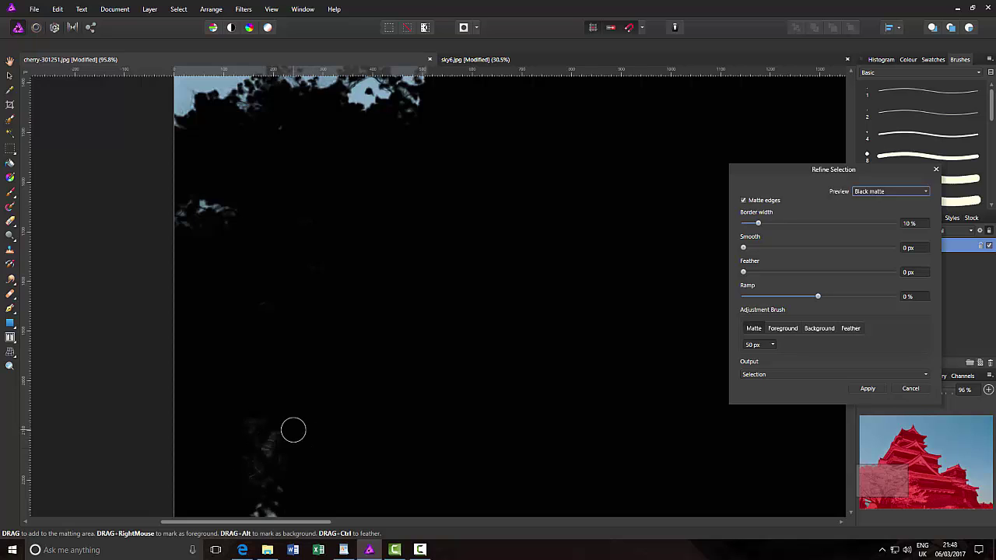
mouse_move(213, 278)
mouse_down()
mouse_move(325, 265)
mouse_move(314, 269)
mouse_up()
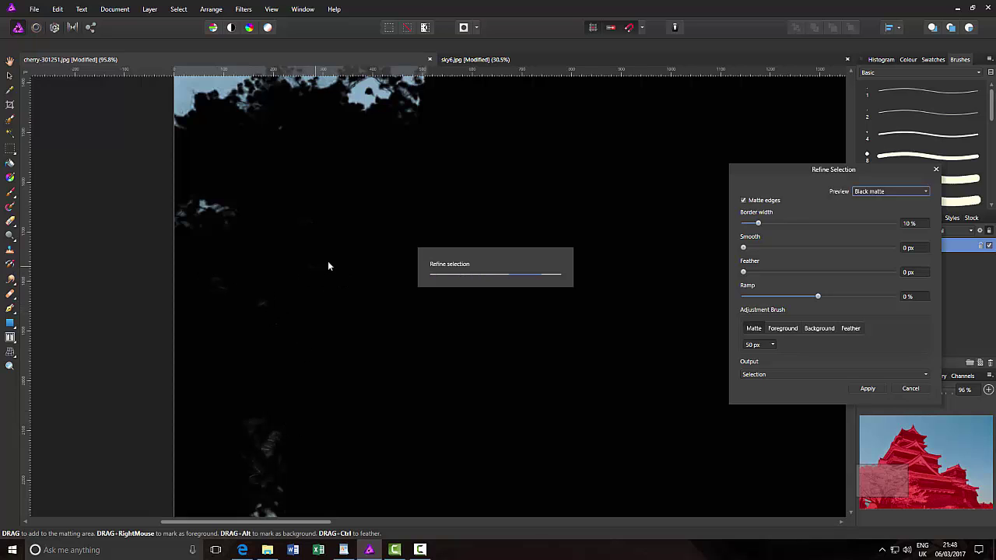
mouse_move(306, 226)
mouse_down()
mouse_move(360, 226)
mouse_move(425, 174)
mouse_move(421, 182)
mouse_up()
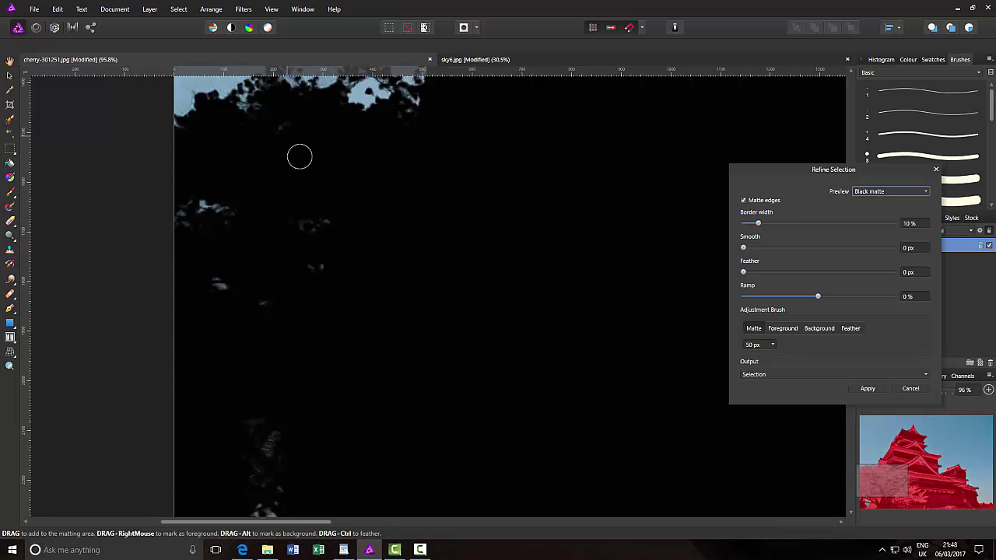
drag(615, 495, 523, 497)
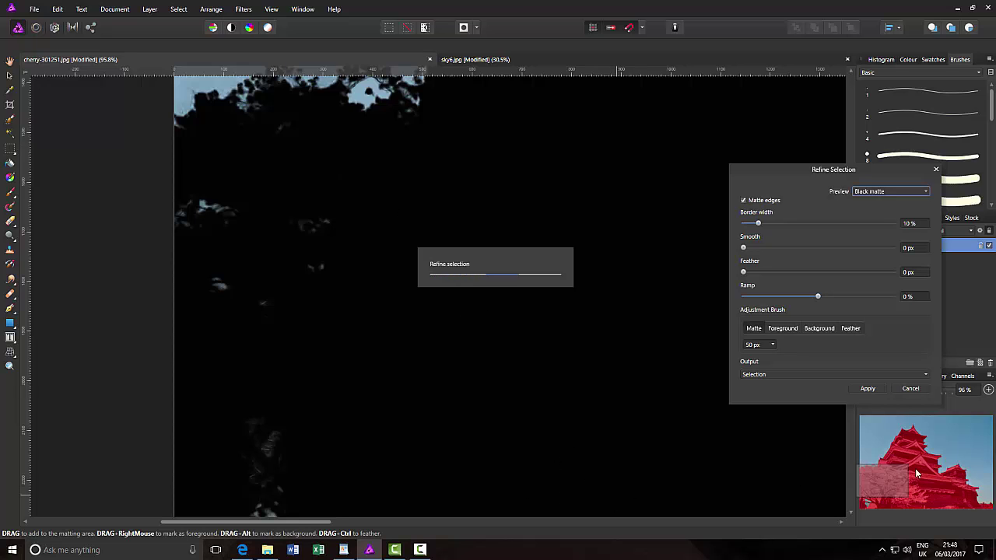
drag(879, 483, 879, 502)
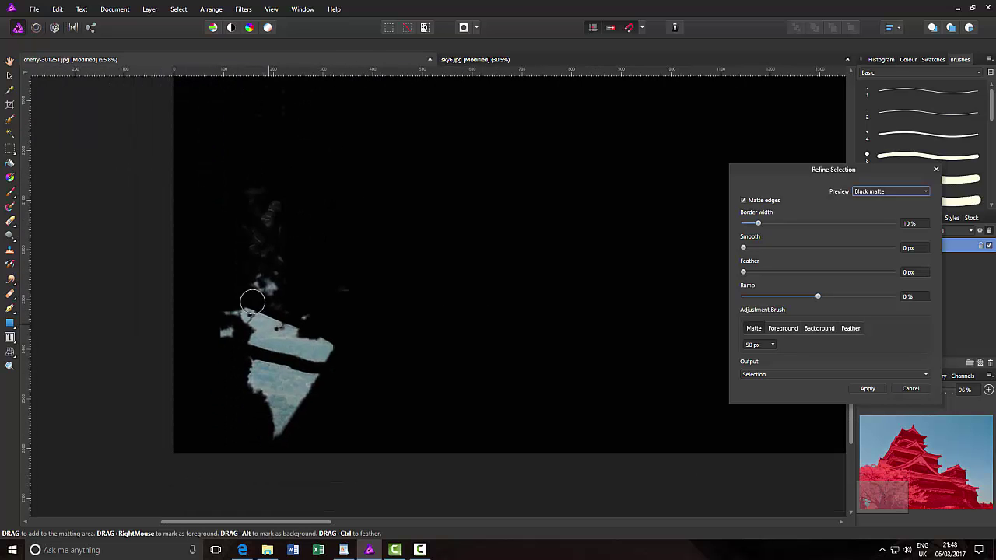
Step: Smooth the hazy patch and sky gaps, undoing the stroke that darkened the lower sky patch
mouse_move(267, 217)
mouse_down()
mouse_move(258, 204)
mouse_move(260, 249)
mouse_move(306, 315)
mouse_up()
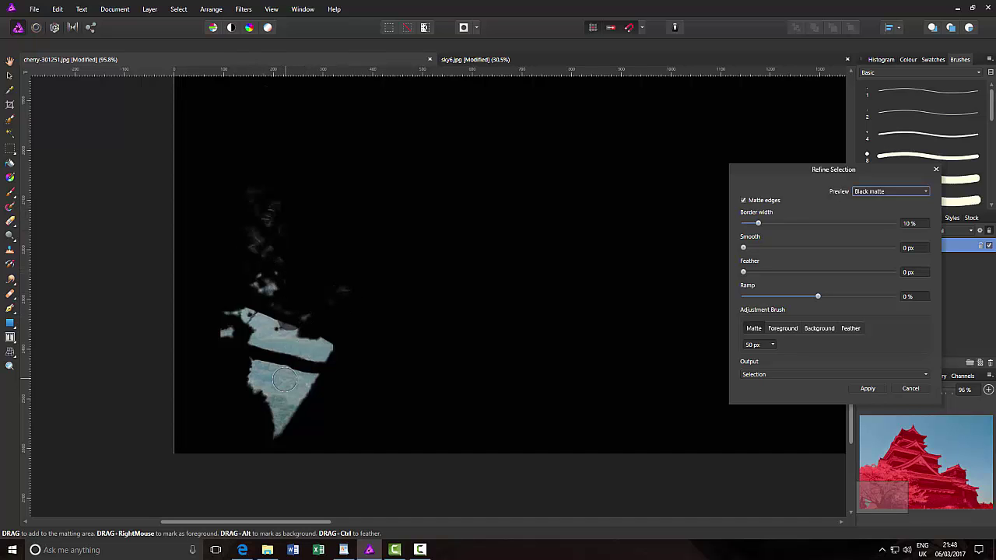
mouse_move(285, 380)
mouse_down()
mouse_move(322, 362)
mouse_move(326, 349)
mouse_move(234, 316)
mouse_move(221, 334)
mouse_move(319, 359)
mouse_move(311, 404)
mouse_move(294, 418)
mouse_move(312, 389)
mouse_up()
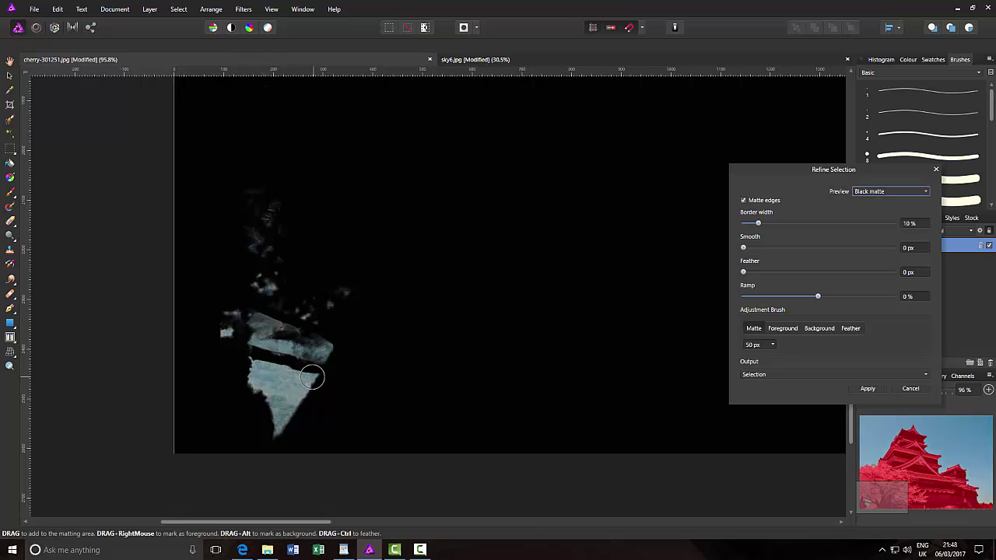
mouse_move(311, 378)
mouse_down()
mouse_move(253, 370)
mouse_move(275, 428)
mouse_move(288, 390)
mouse_move(275, 382)
mouse_move(359, 416)
mouse_move(417, 397)
mouse_up()
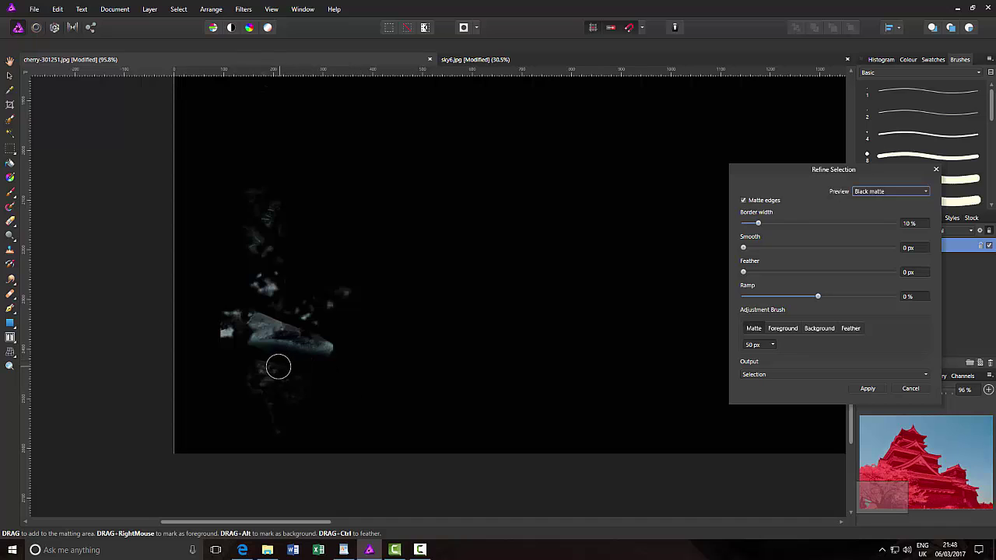
key(ctrl+z)
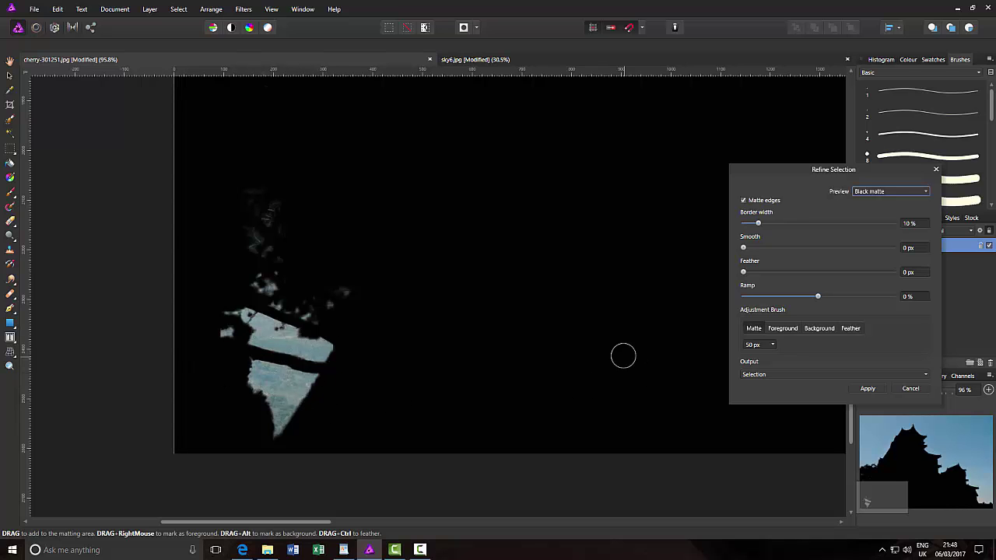
Step: Fit the photo in view and compare Overlay, Black matte, White matte and Black and white previews
click(927, 193)
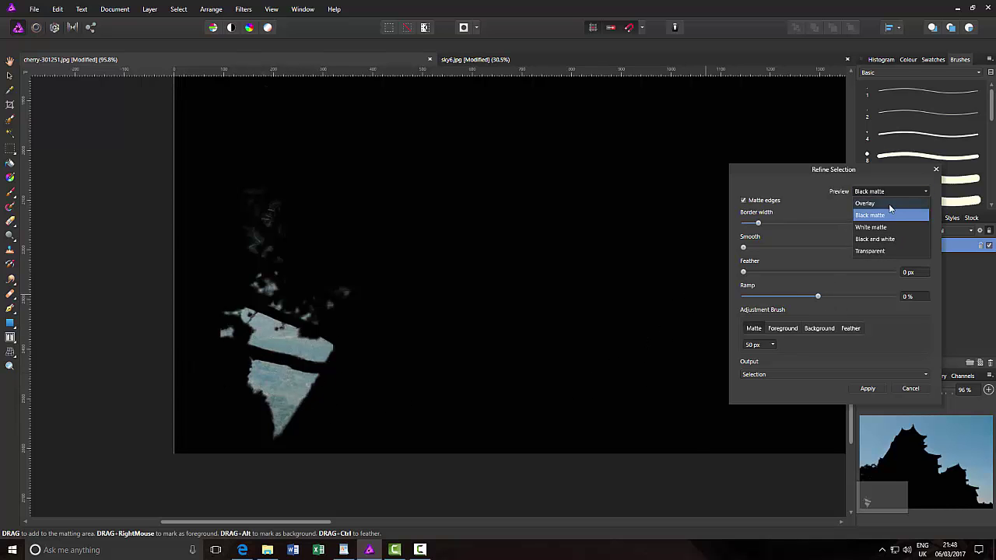
click(886, 205)
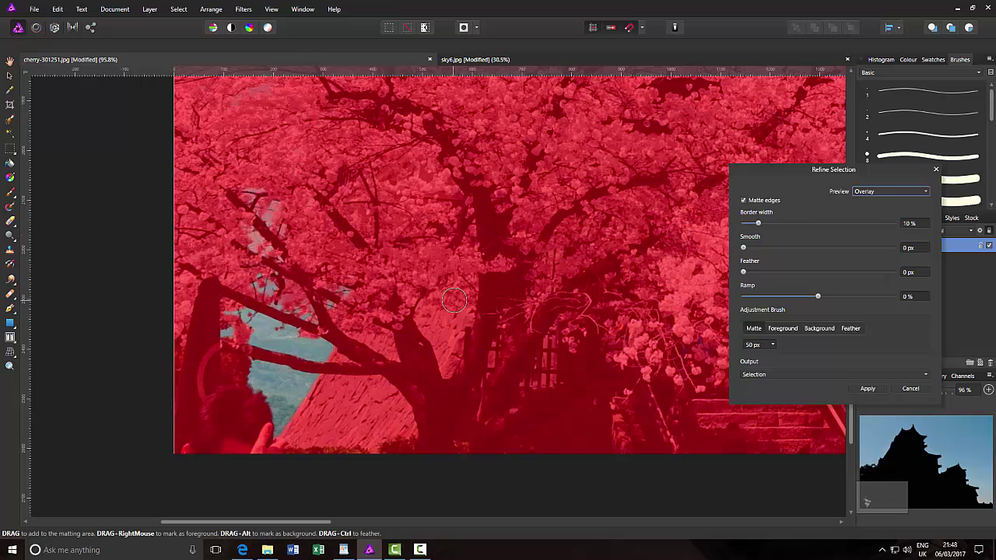
key(ctrl+0)
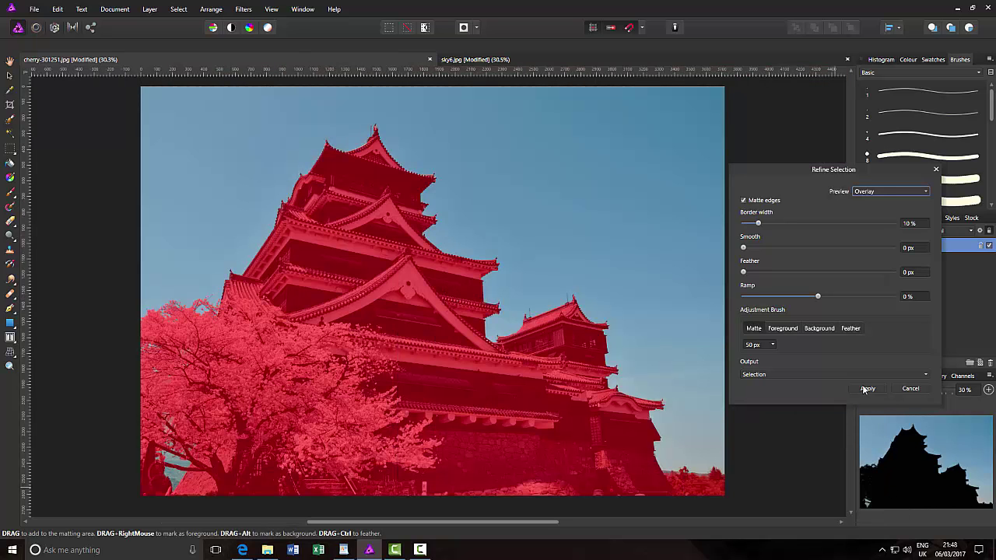
click(926, 193)
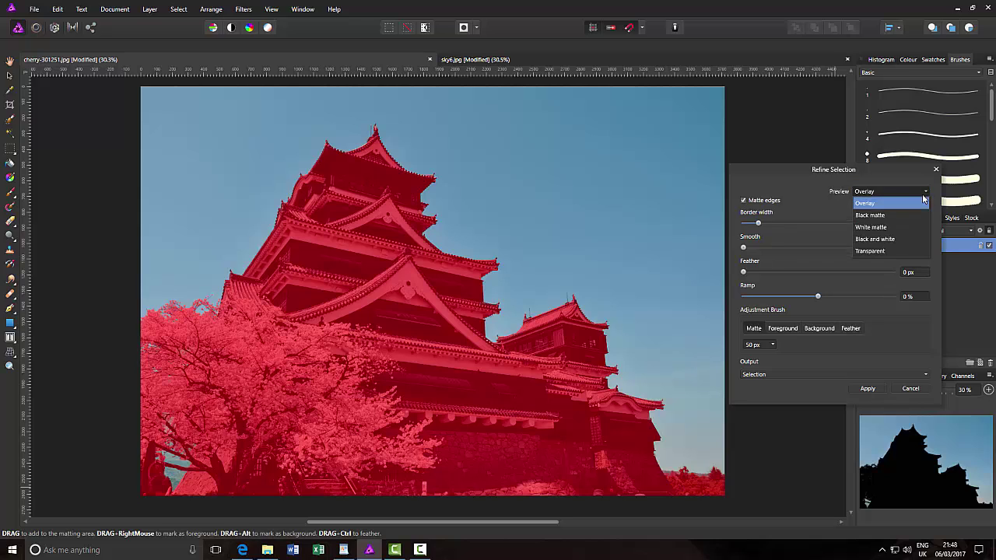
click(871, 216)
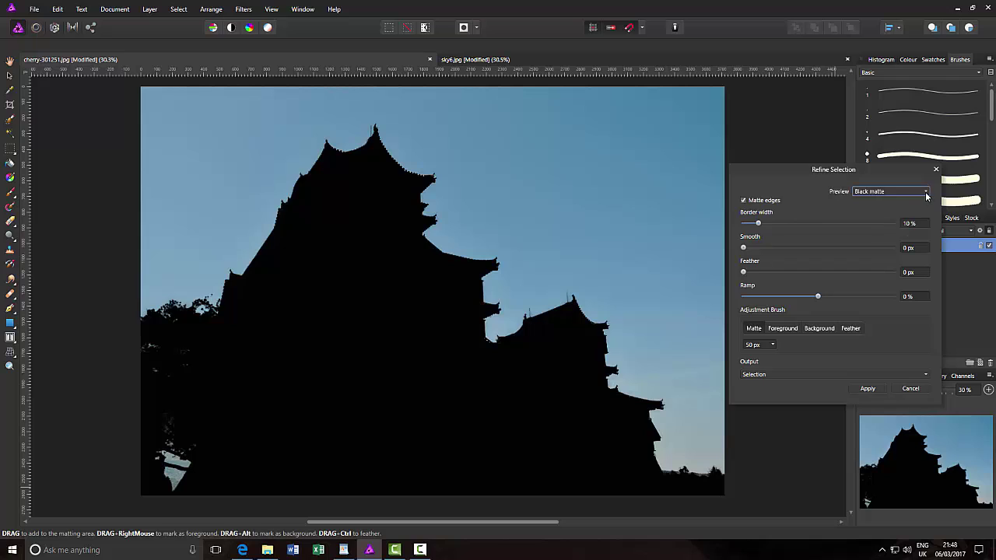
click(927, 193)
click(872, 228)
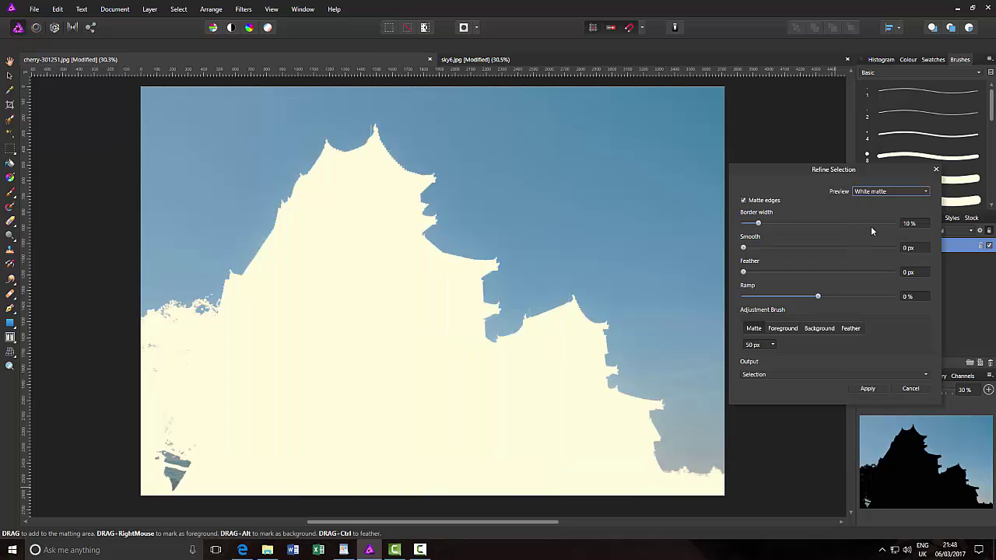
click(926, 193)
click(873, 239)
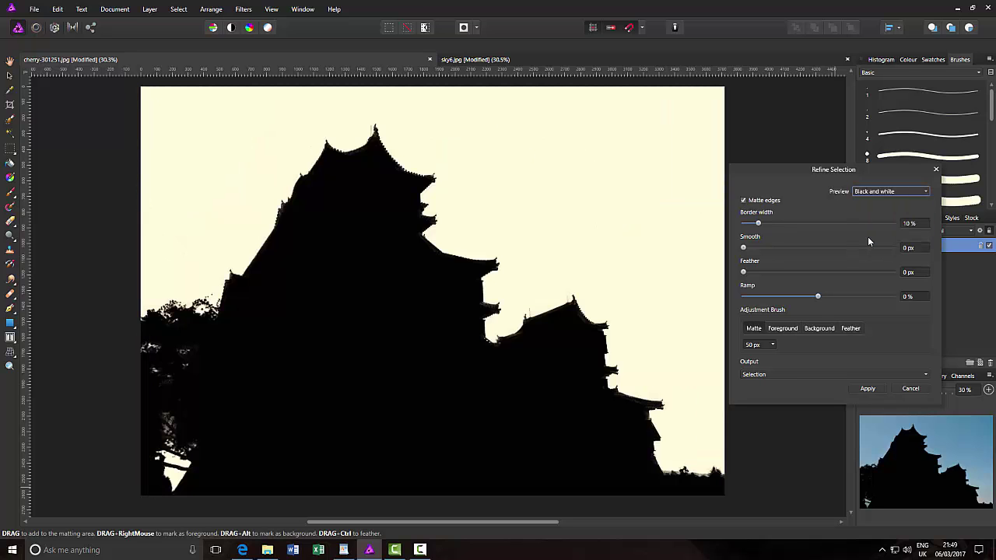
Step: Set the preview back to Overlay and apply the refined selection
click(926, 194)
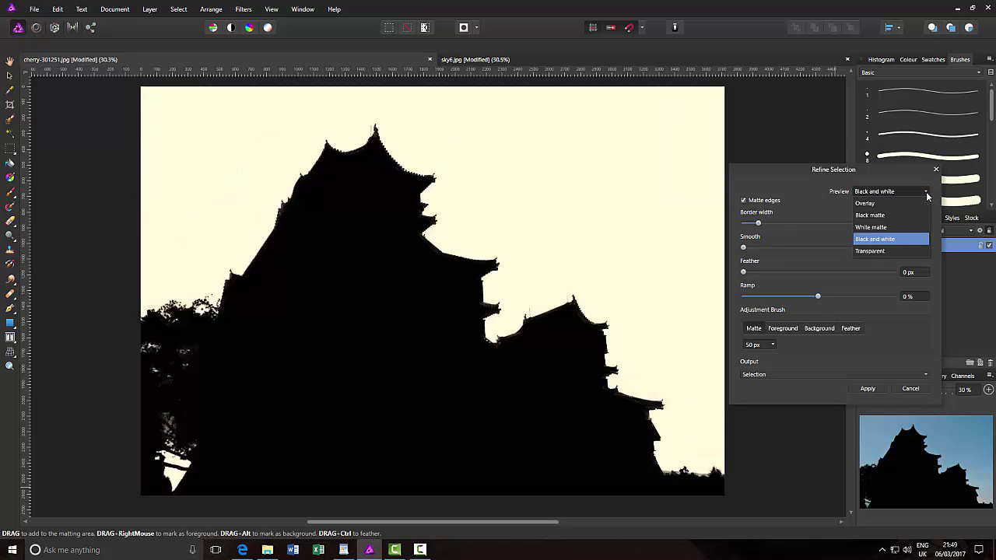
click(883, 204)
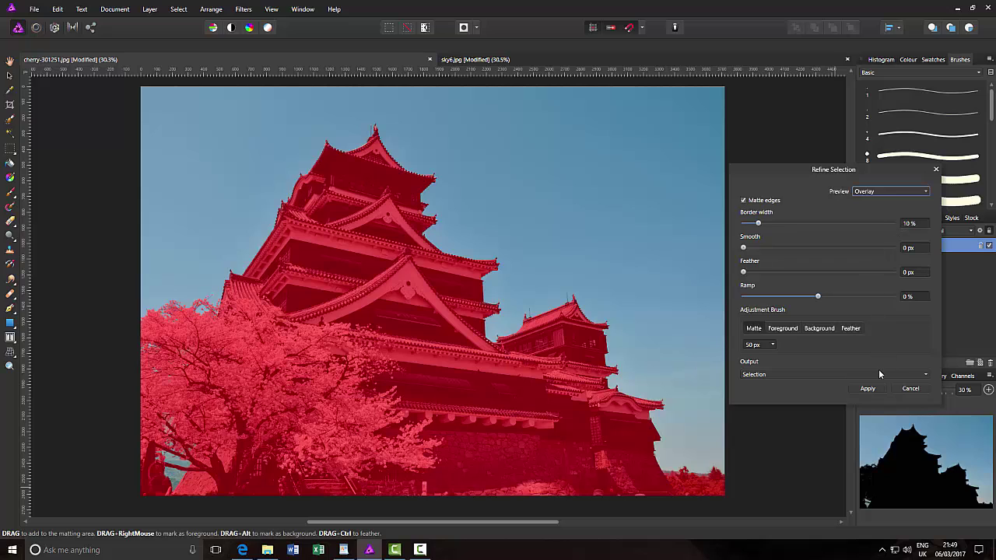
click(869, 390)
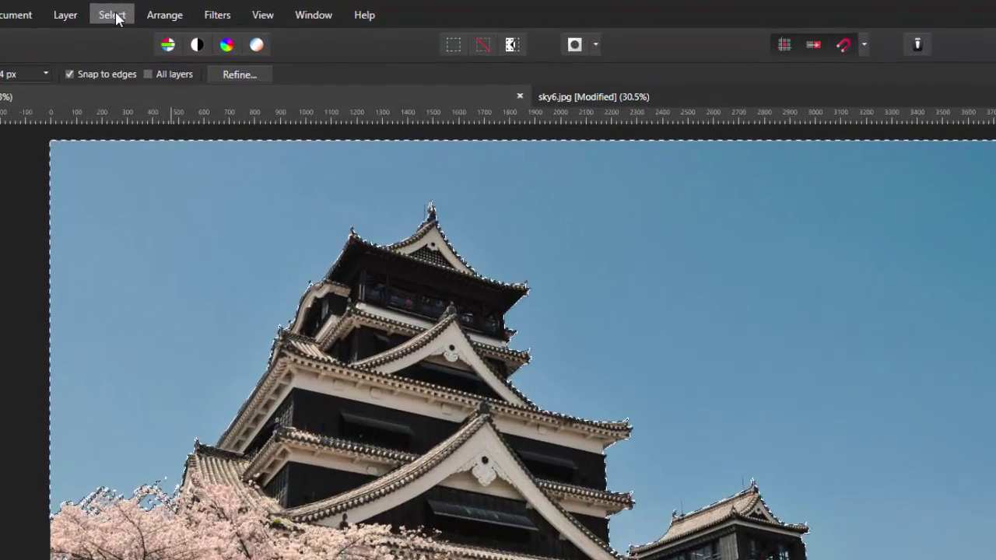
Step: Invert the pixel selection onto the castle and tree and copy it to a new layer
click(180, 10)
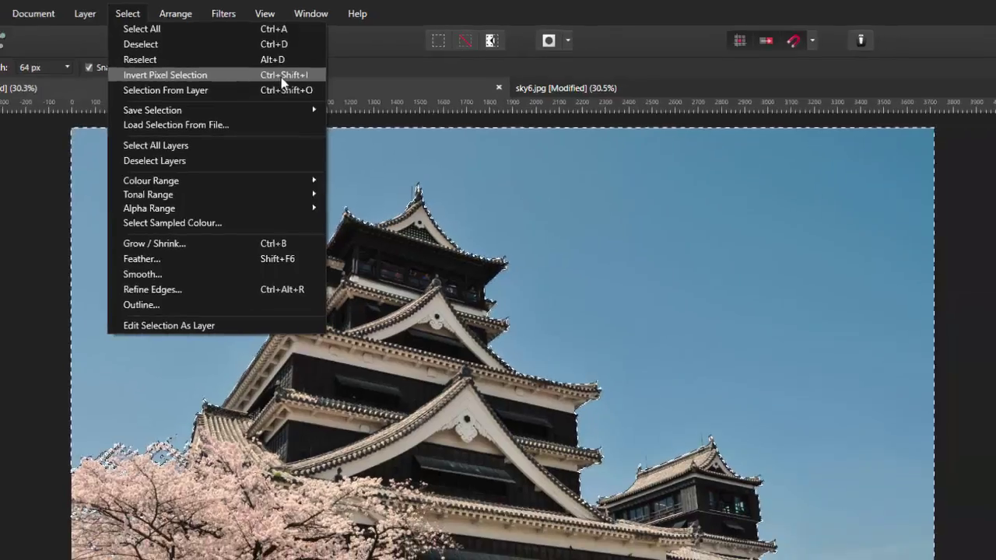
click(281, 77)
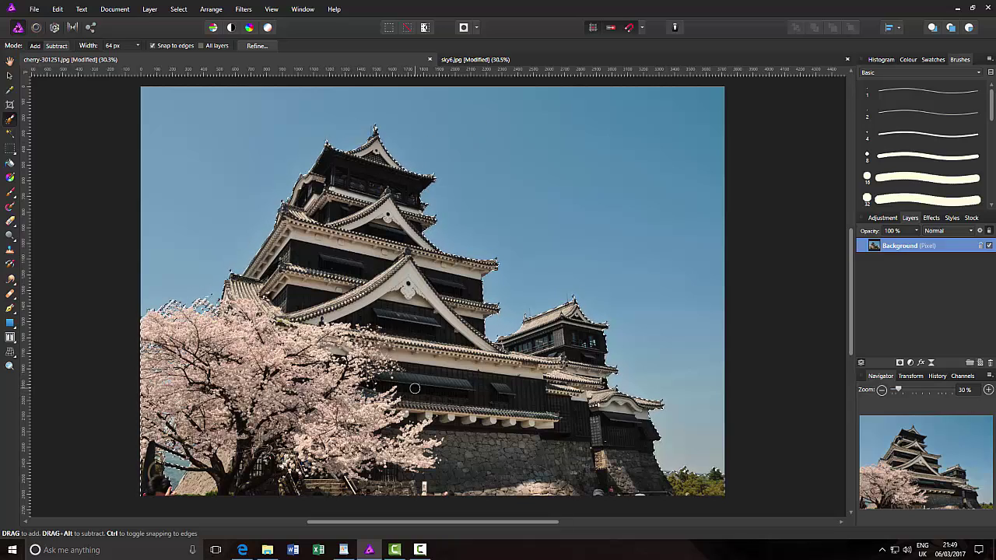
key(ctrl+j)
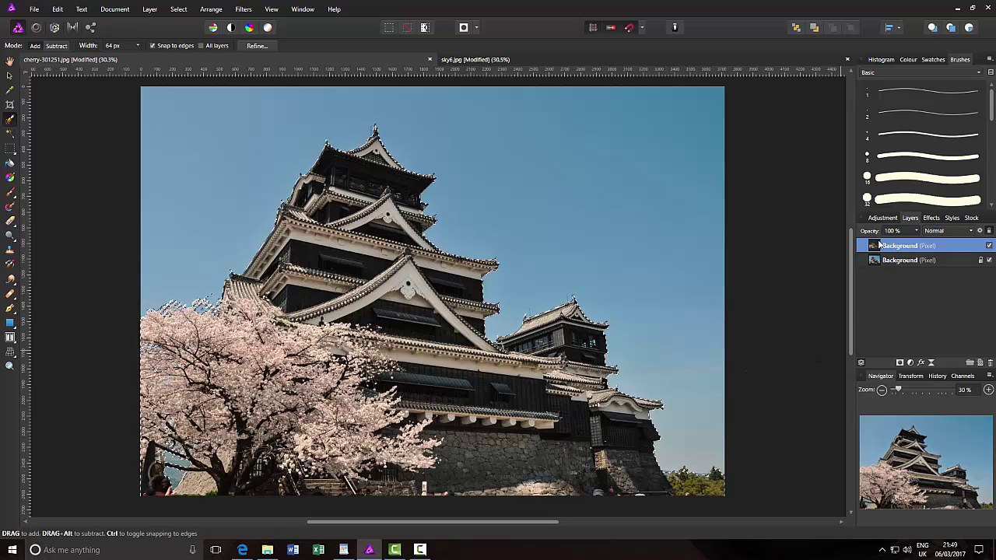
Step: Hide and reshow the original Background layer to check the cut-out, then bring up sky6.jpg
click(989, 260)
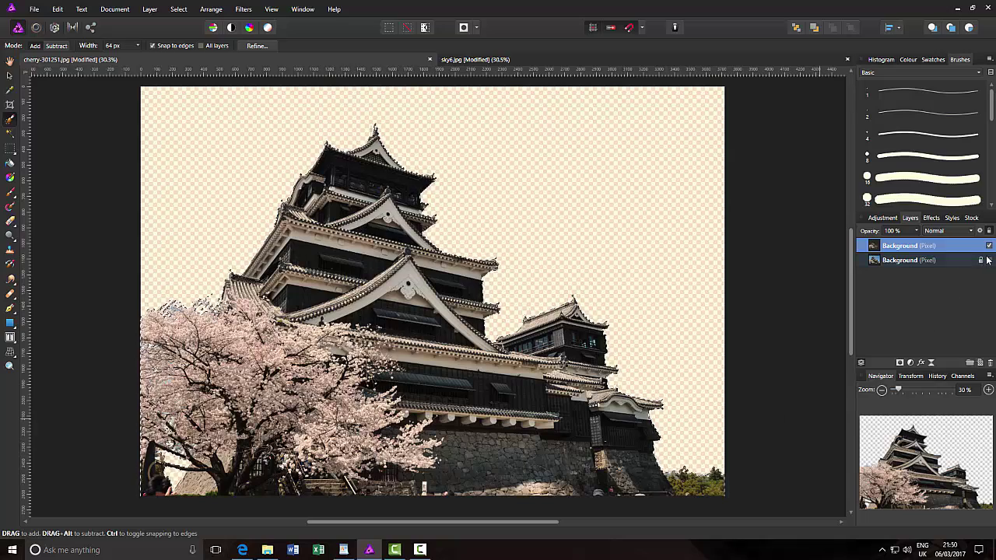
click(989, 261)
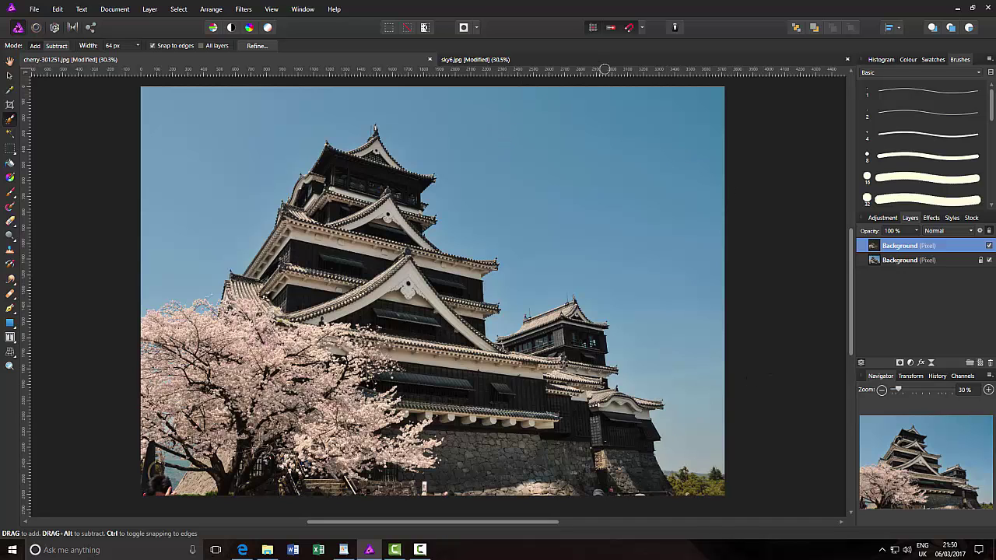
click(627, 62)
Step: Select all of the sky6.jpg cloud photo and copy it
key(h)
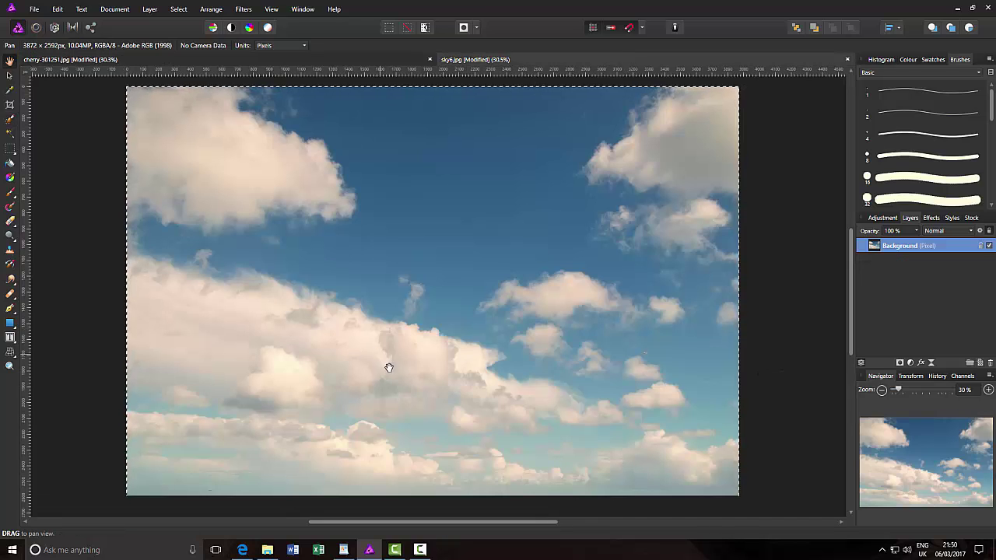
click(178, 9)
click(185, 19)
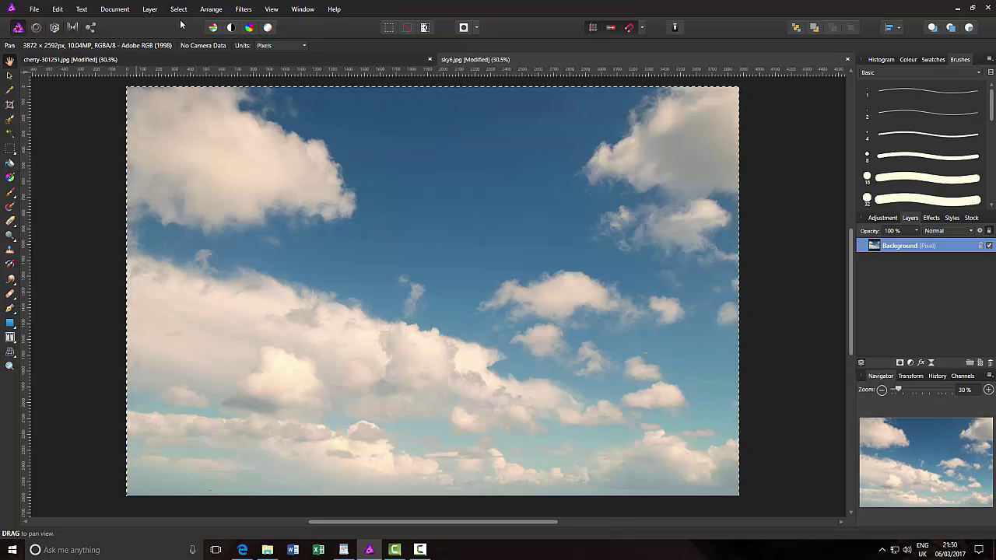
click(56, 10)
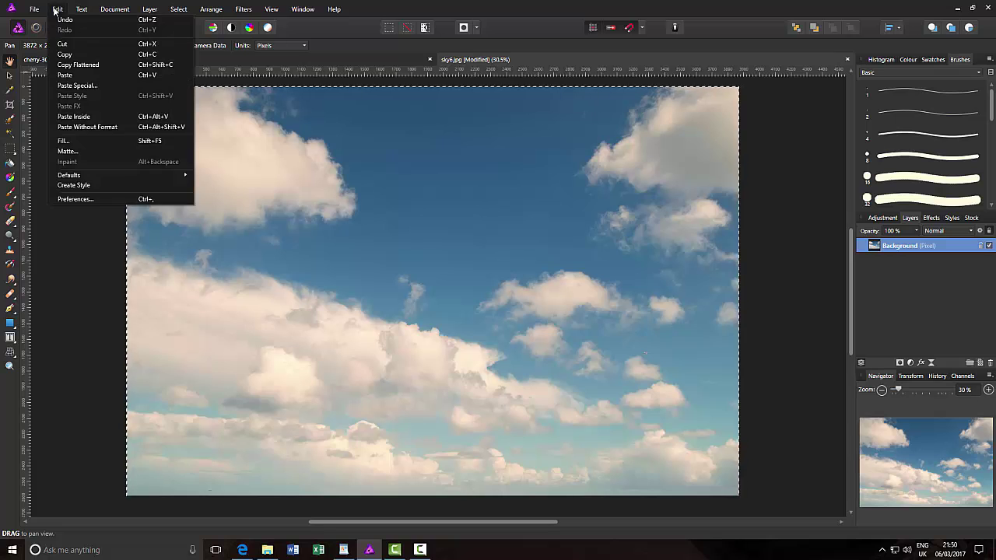
click(59, 56)
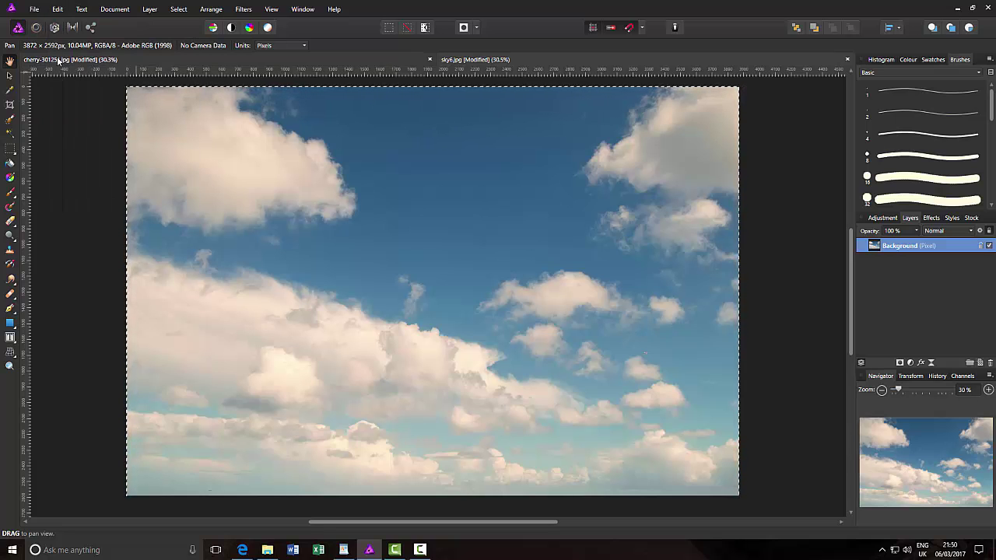
Step: Return to cherry-301251.jpg and select the bottom original Background layer
click(239, 59)
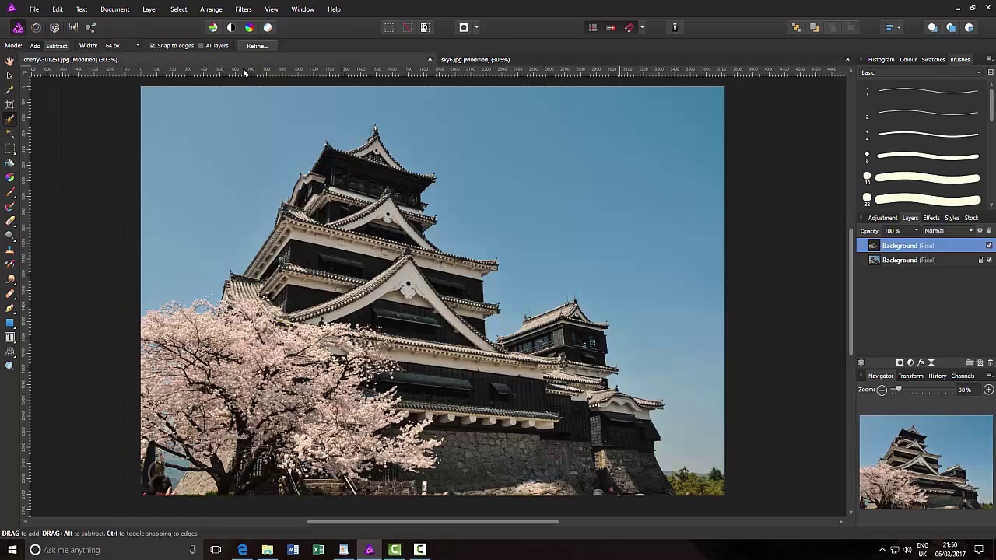
key(w)
click(952, 261)
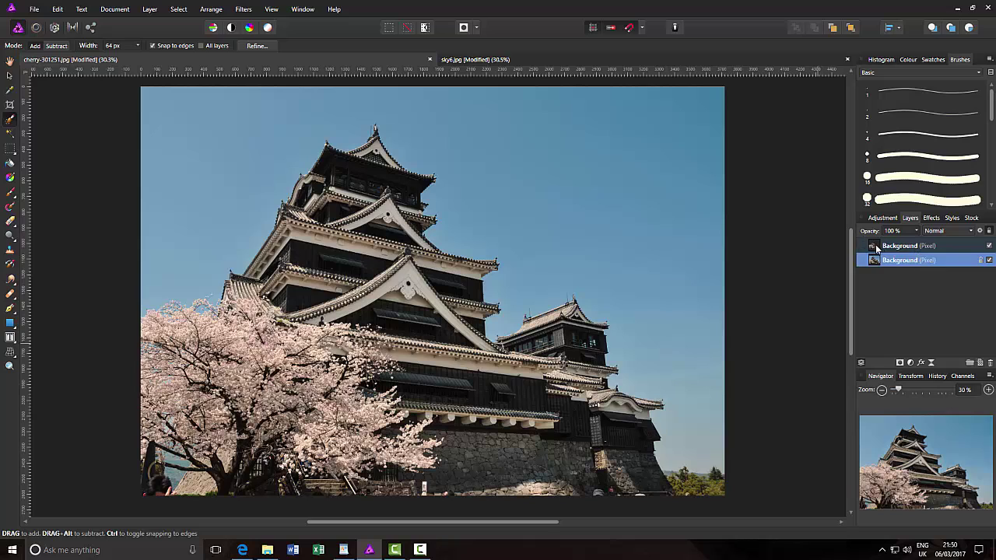
Step: Paste the cloudy sky as a new layer and toggle its visibility to compare
click(57, 10)
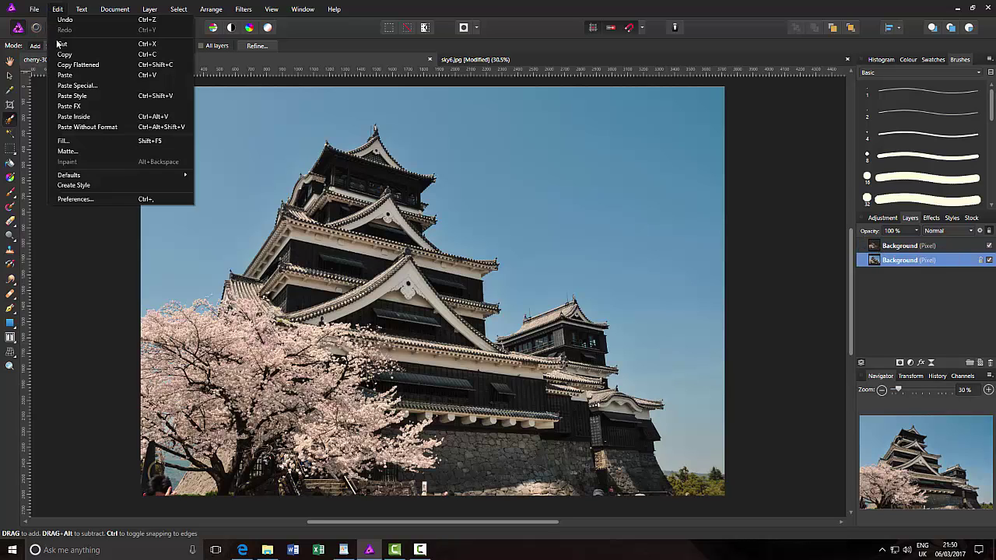
click(64, 75)
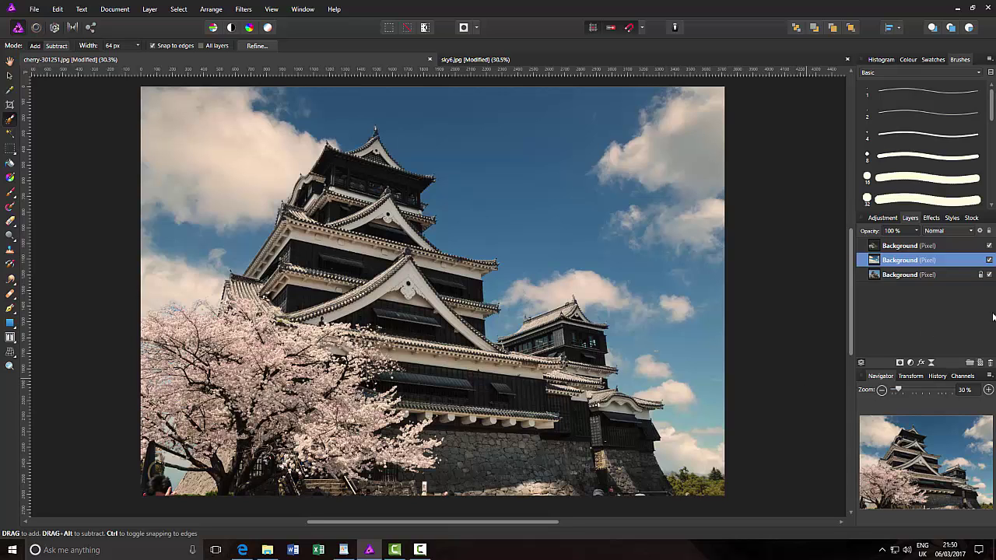
click(989, 261)
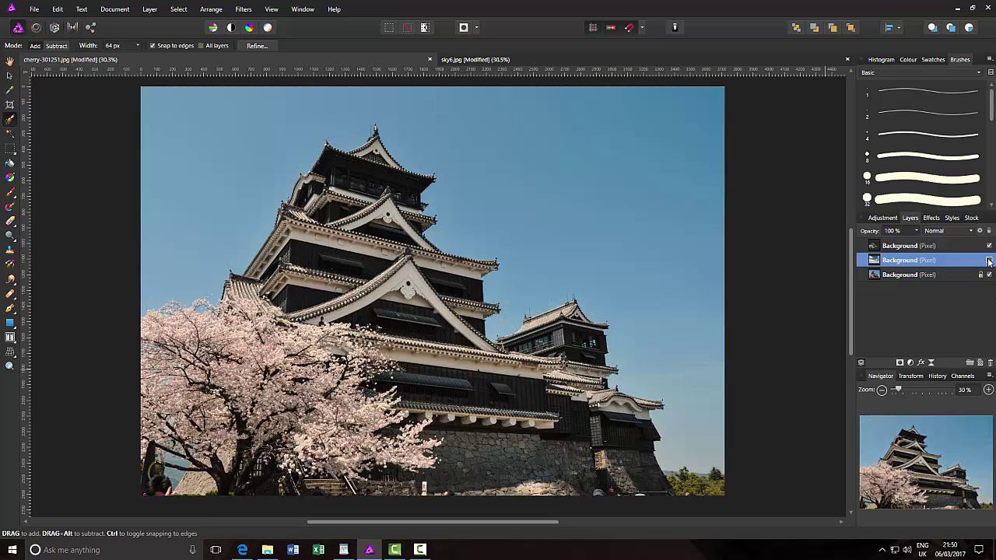
click(990, 261)
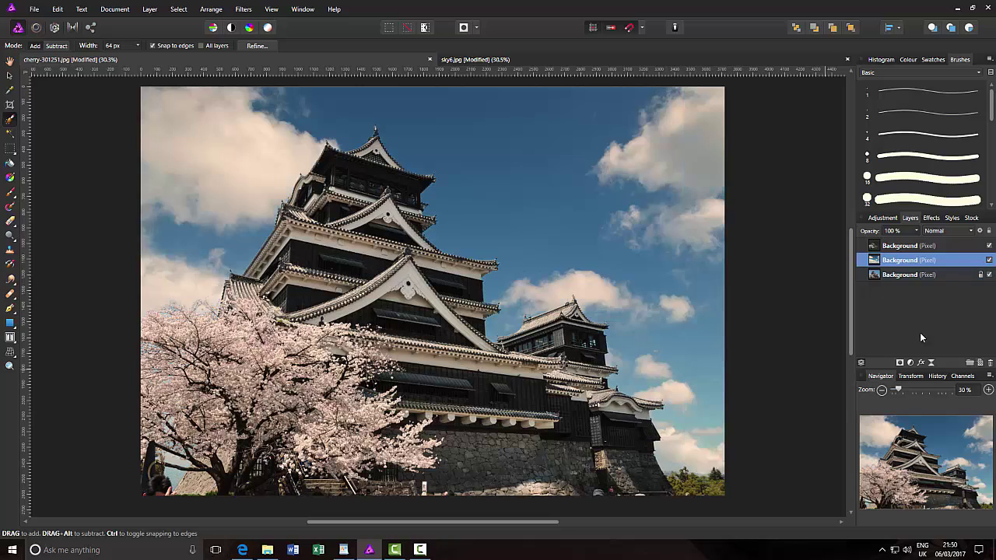